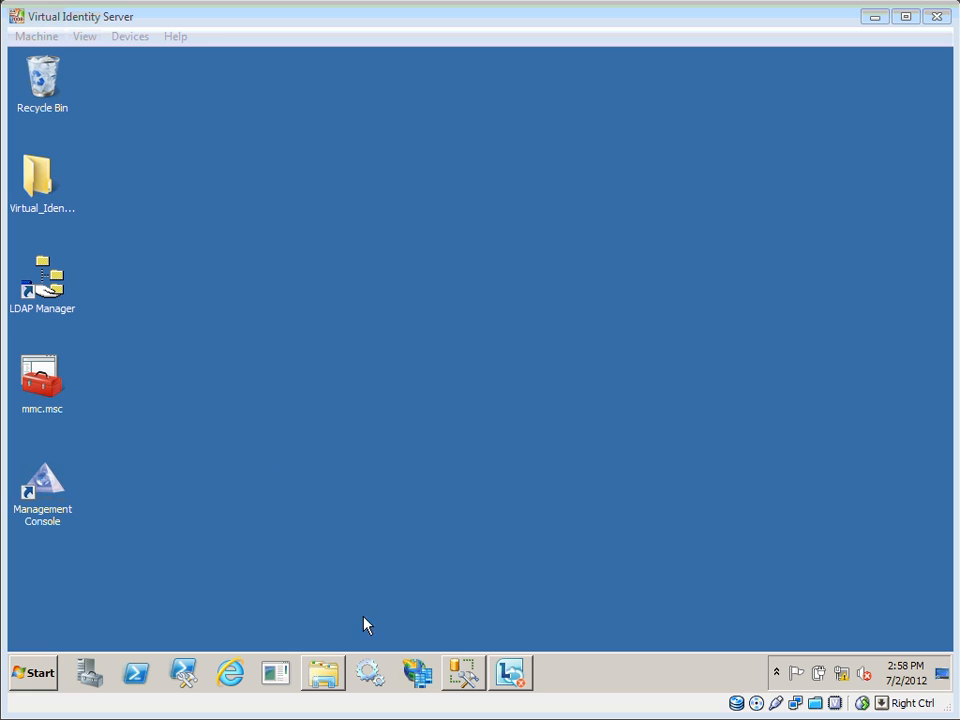
Open the _TraceLogging folder inside C:\Program Files\Optimal IdM in File Explorer
click(325, 672)
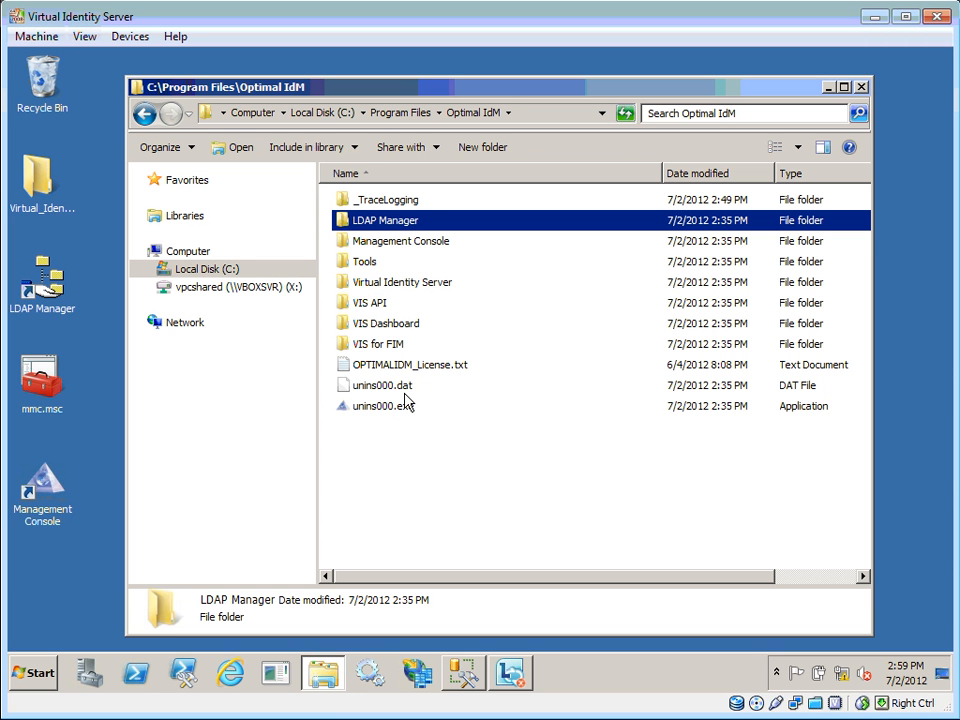
key(Up)
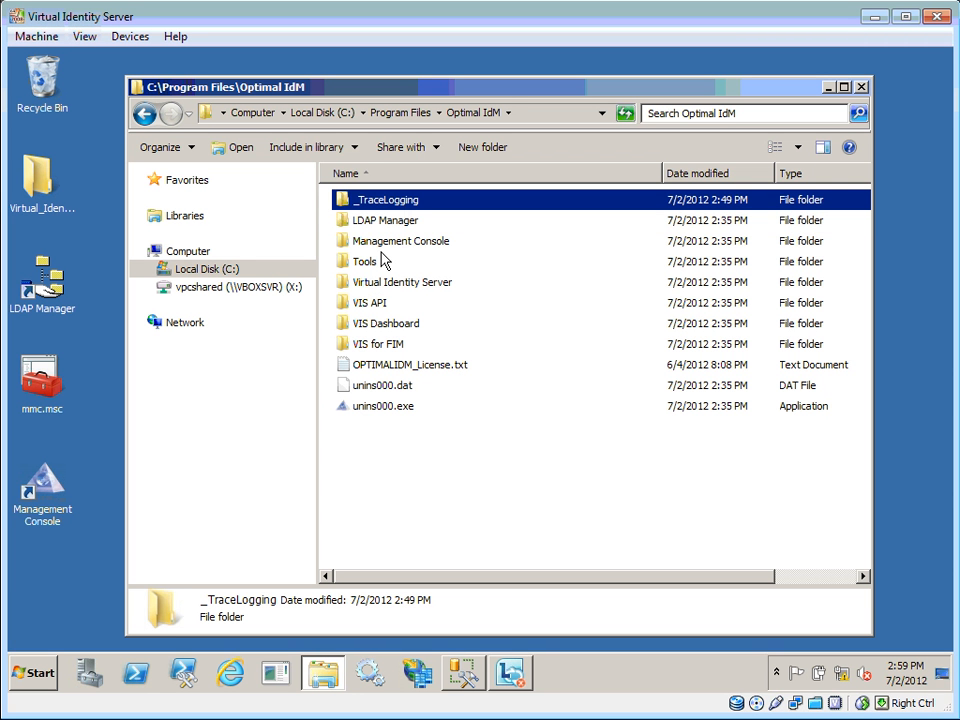
double_click(365, 200)
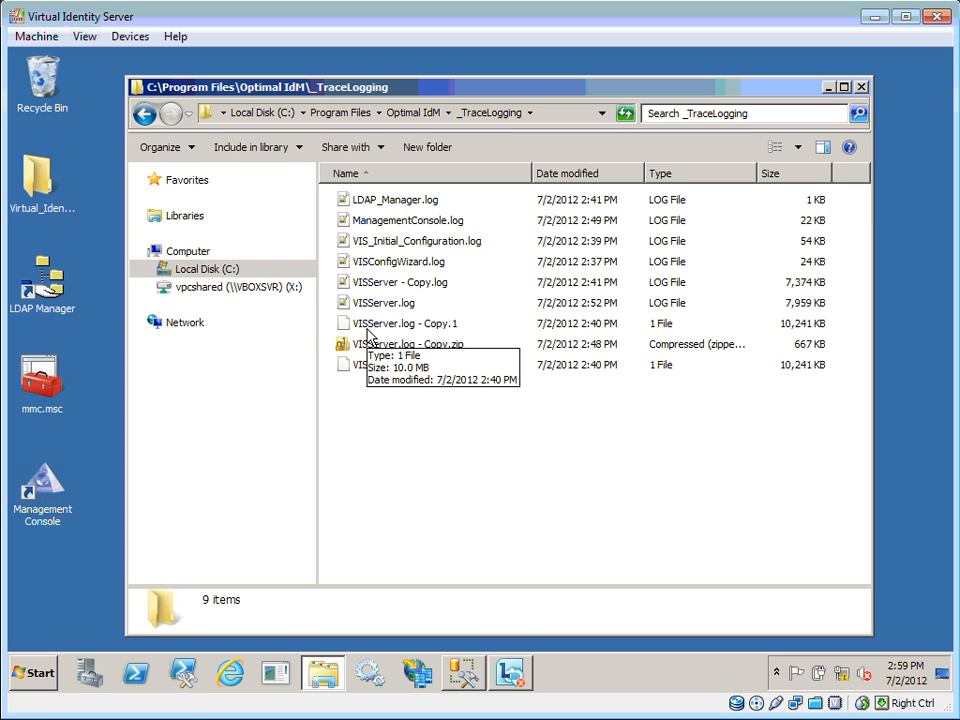
Delete the old copies "VISServer - Copy.log", "VISServer.log - Copy.1" and "VISServer.log - Copy.zip" to the Recycle Bin
click(443, 345)
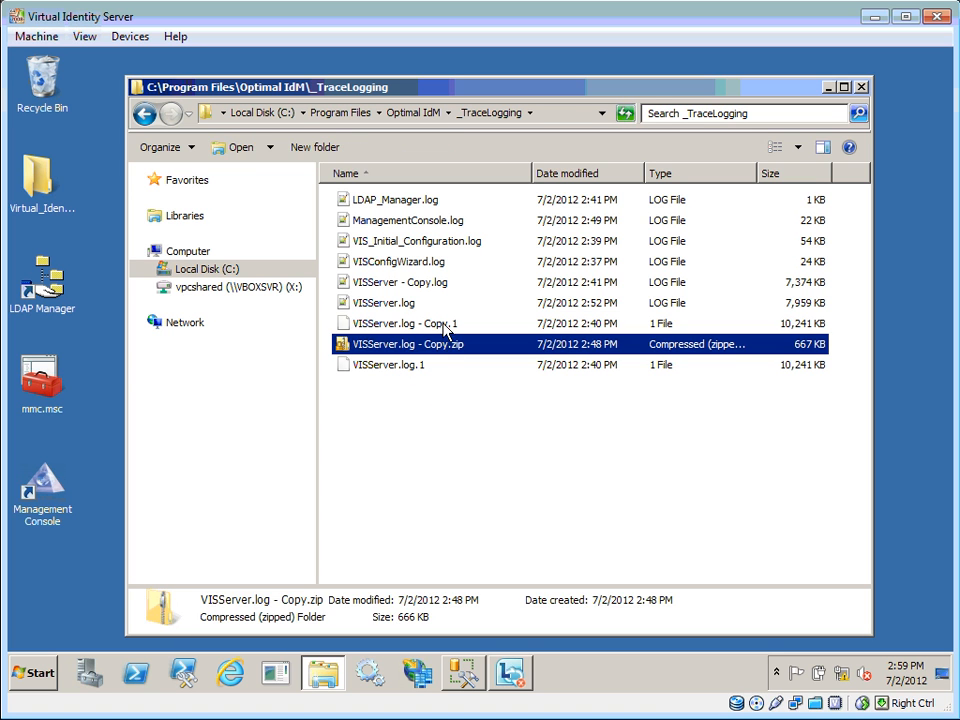
shift+click(445, 316)
ctrl+click(445, 289)
key(Delete)
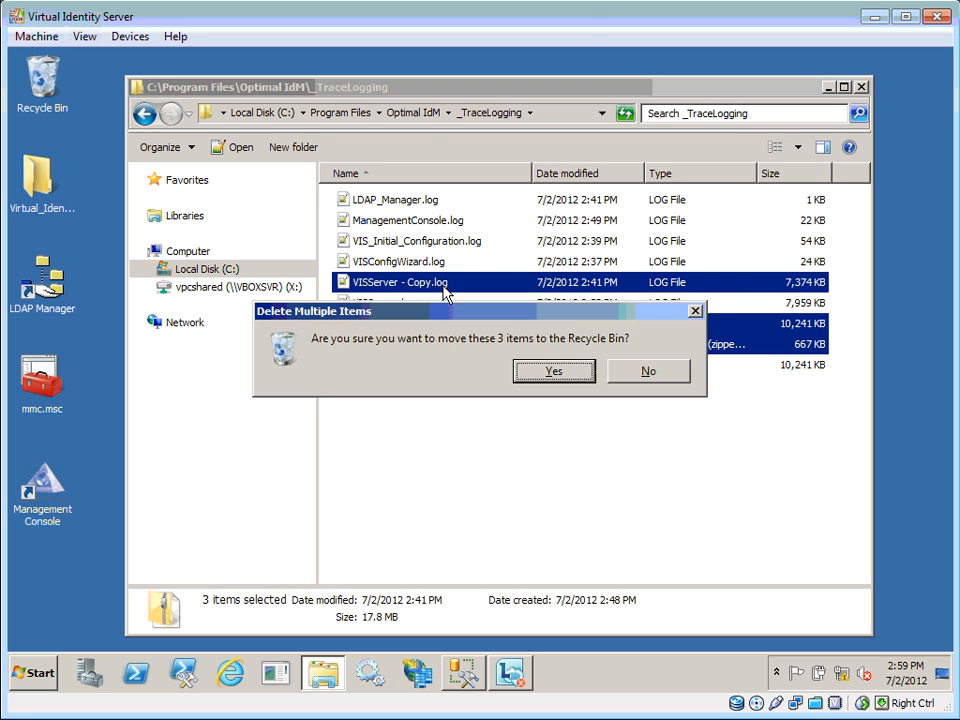
key(Return)
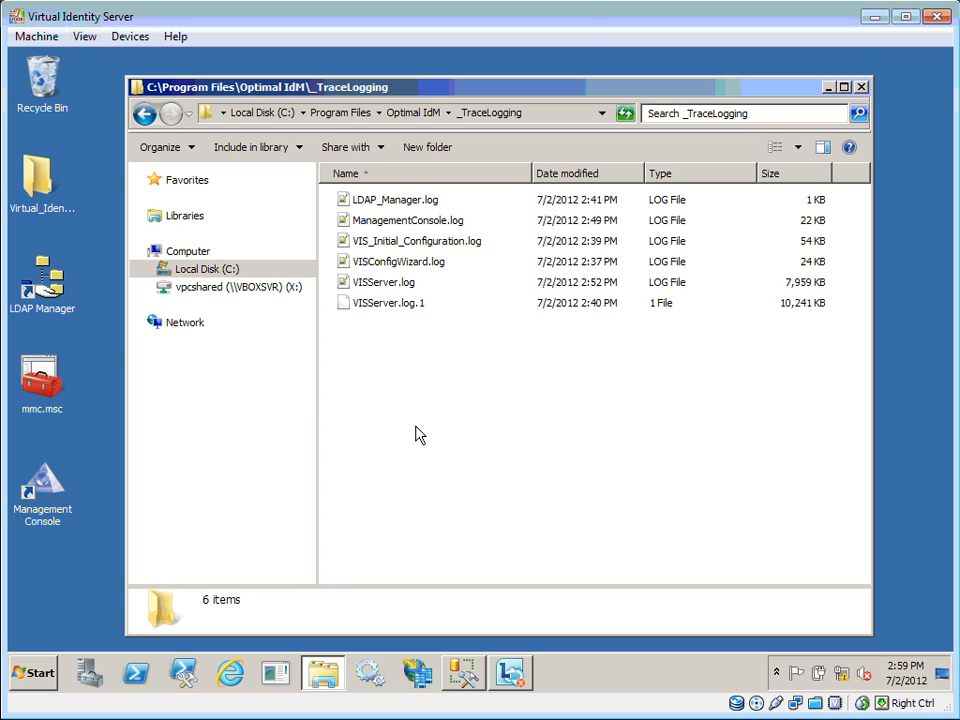
Open the current server trace log, VISServer.log, in Notepad++
click(434, 282)
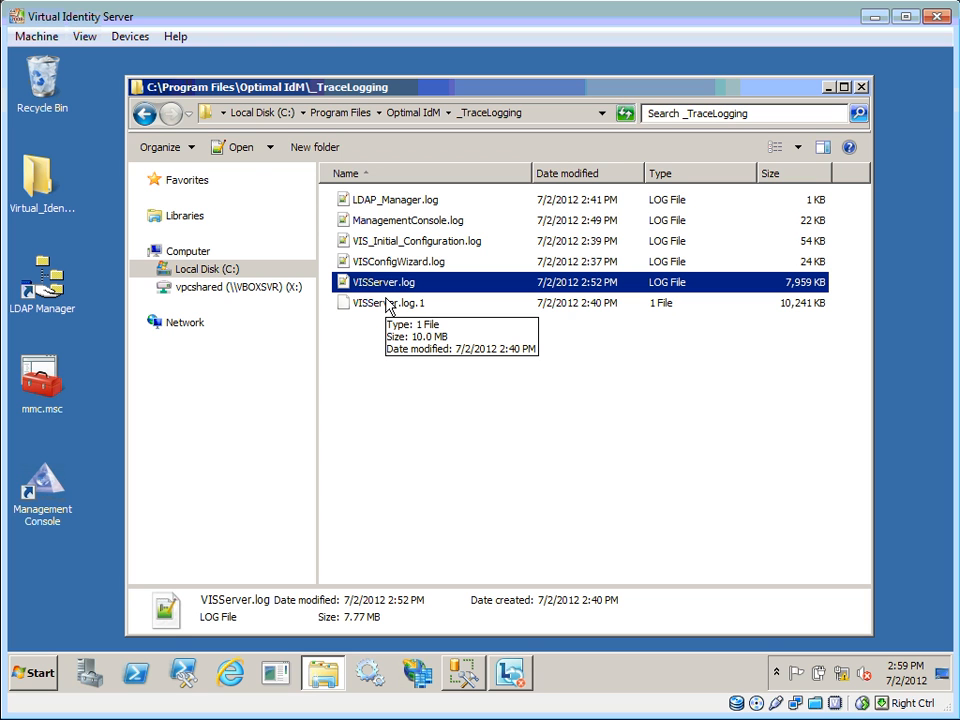
click(386, 307)
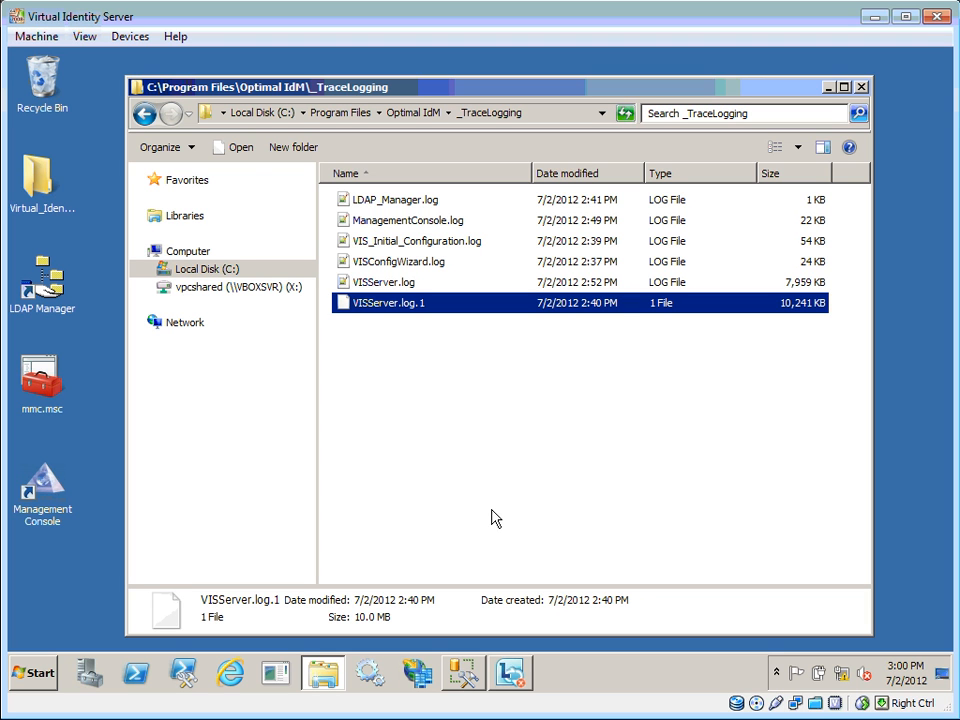
mouse_move(376, 292)
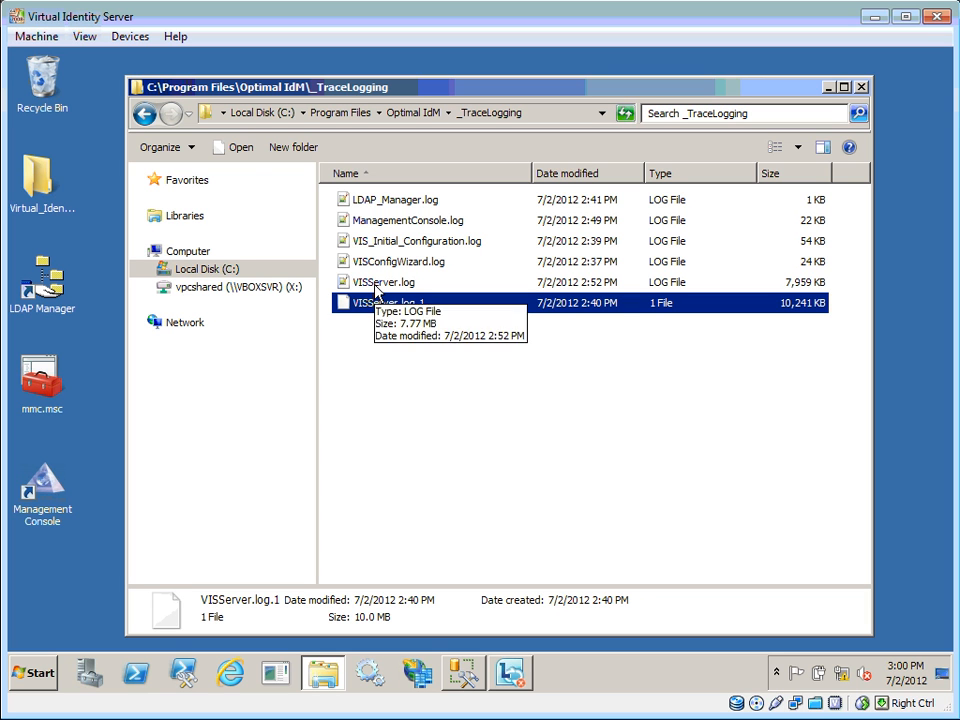
click(376, 287)
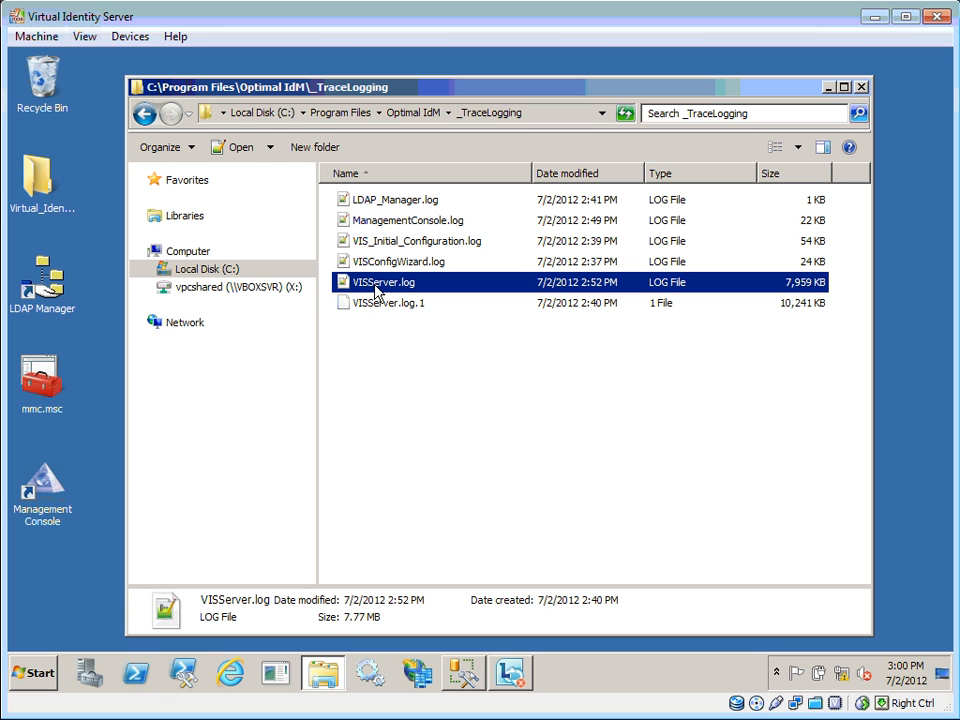
double_click(371, 284)
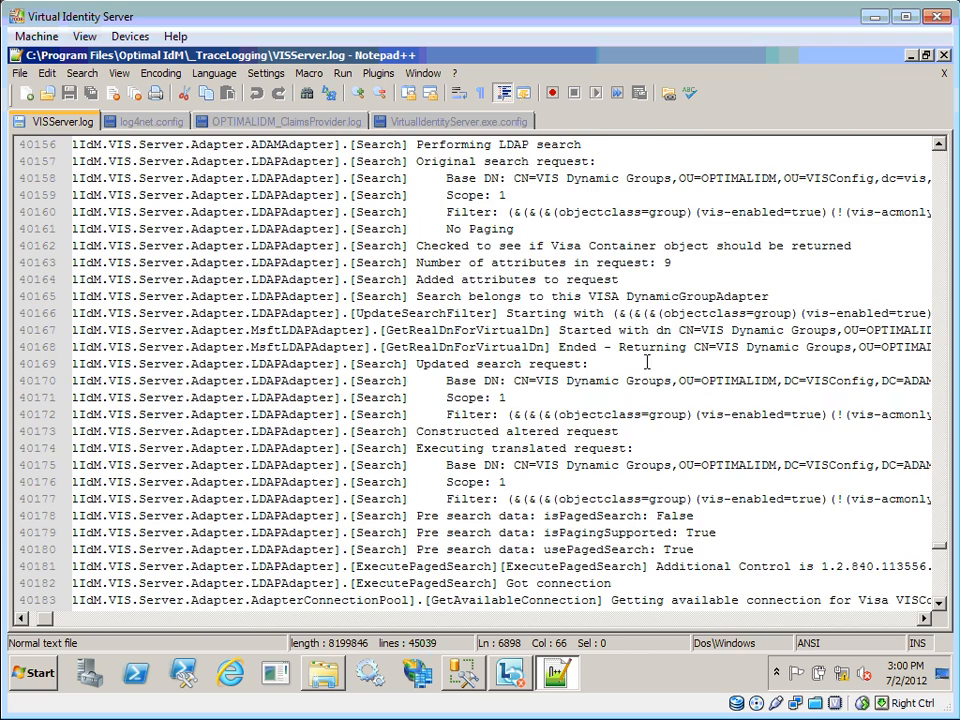
Examine the LDAP search requests, requested attributes and server responses recorded in VISServer.log
scroll(648, 360, down, 2)
scroll(640, 350, up, 3)
scroll(580, 263, up, 1)
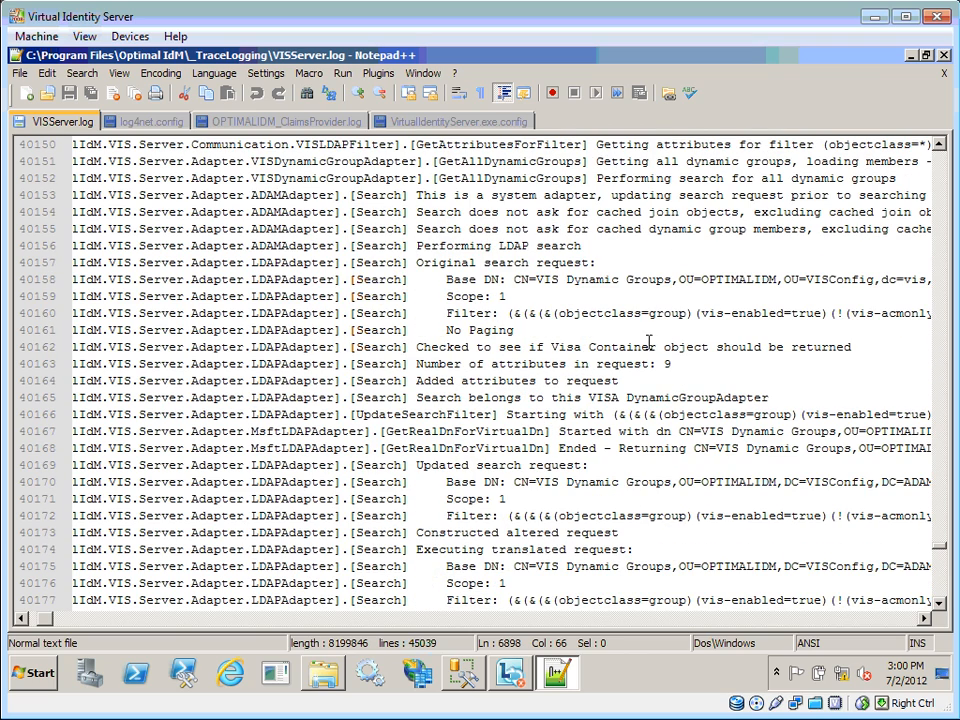
scroll(645, 347, down, 1)
scroll(645, 347, down, 5)
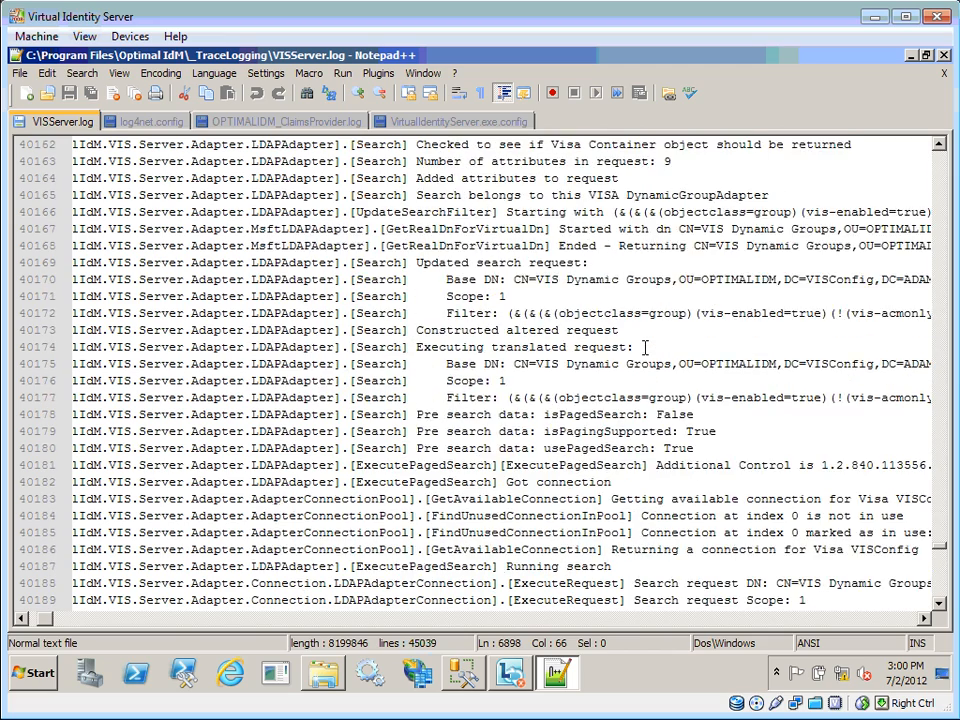
scroll(645, 347, down, 3)
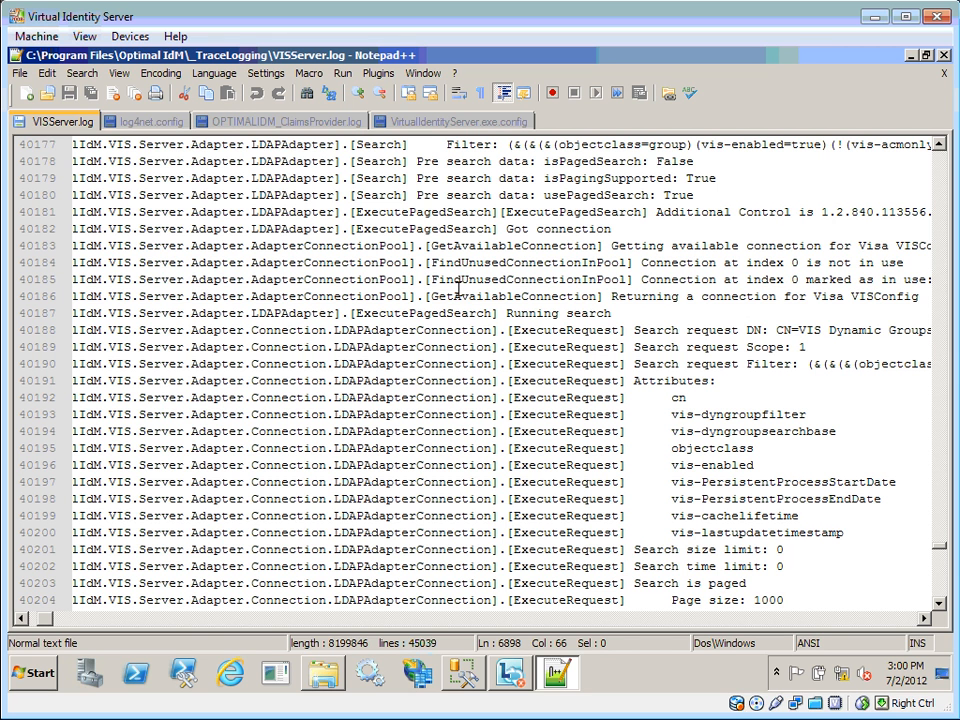
scroll(669, 427, down, 2)
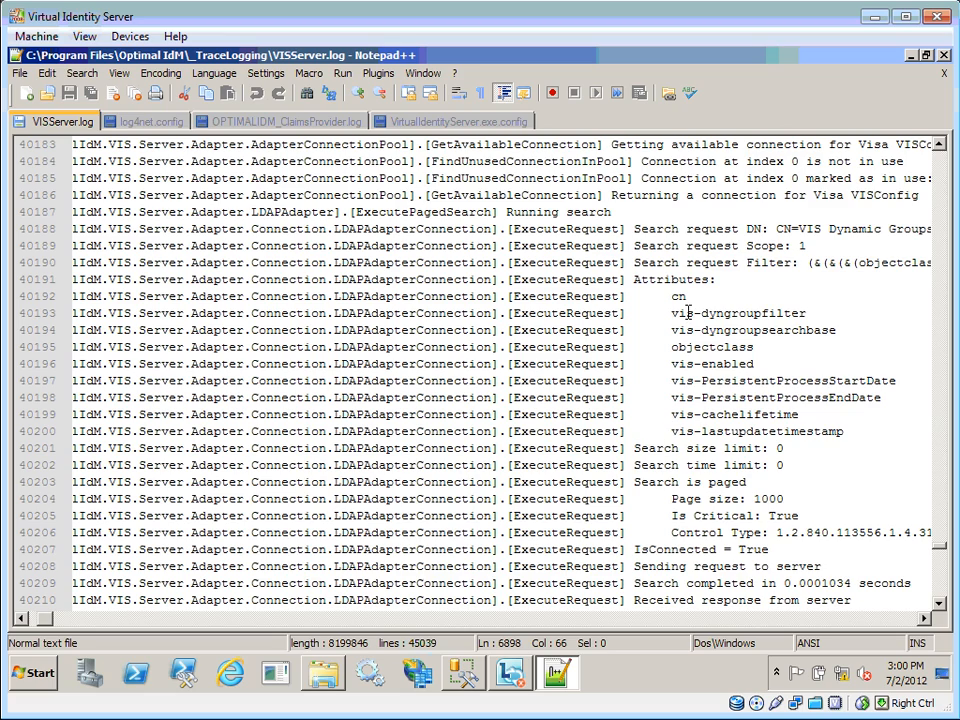
scroll(645, 481, down, 2)
scroll(645, 481, down, 3)
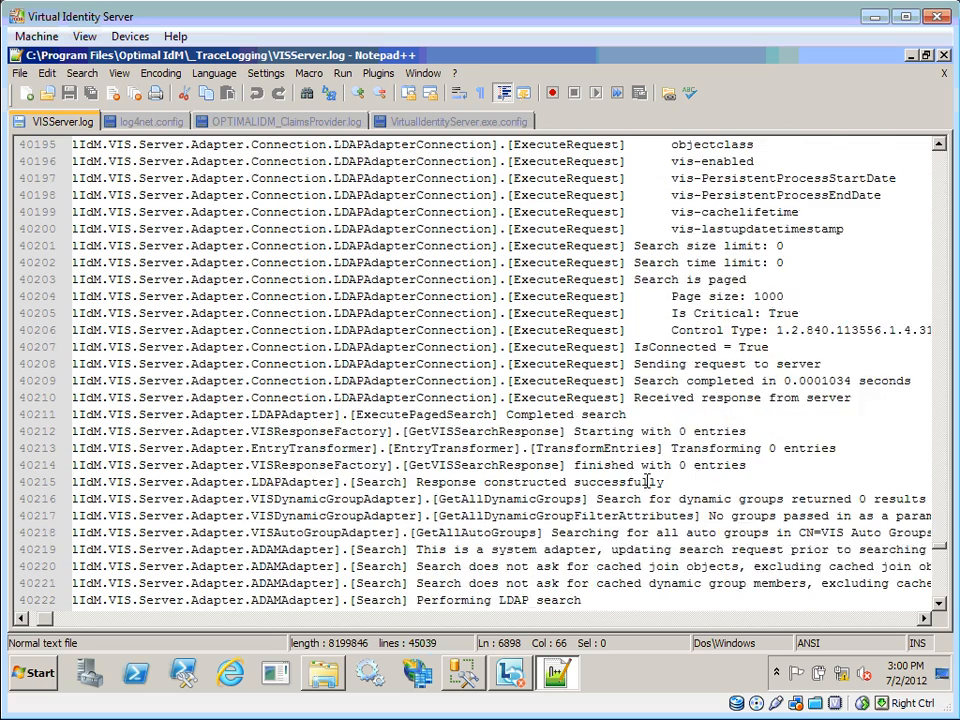
scroll(658, 427, down, 3)
scroll(658, 427, down, 4)
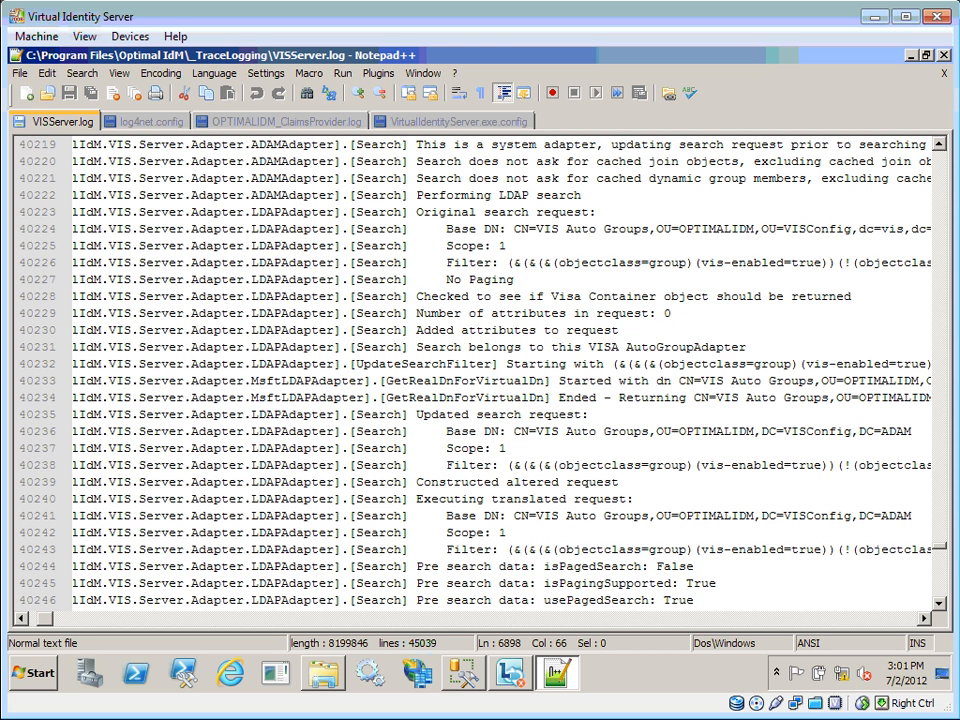
Check the most recent entries at the end of VISServer.log and close the log
scroll(940, 550, up, 9)
drag(940, 557, 940, 600)
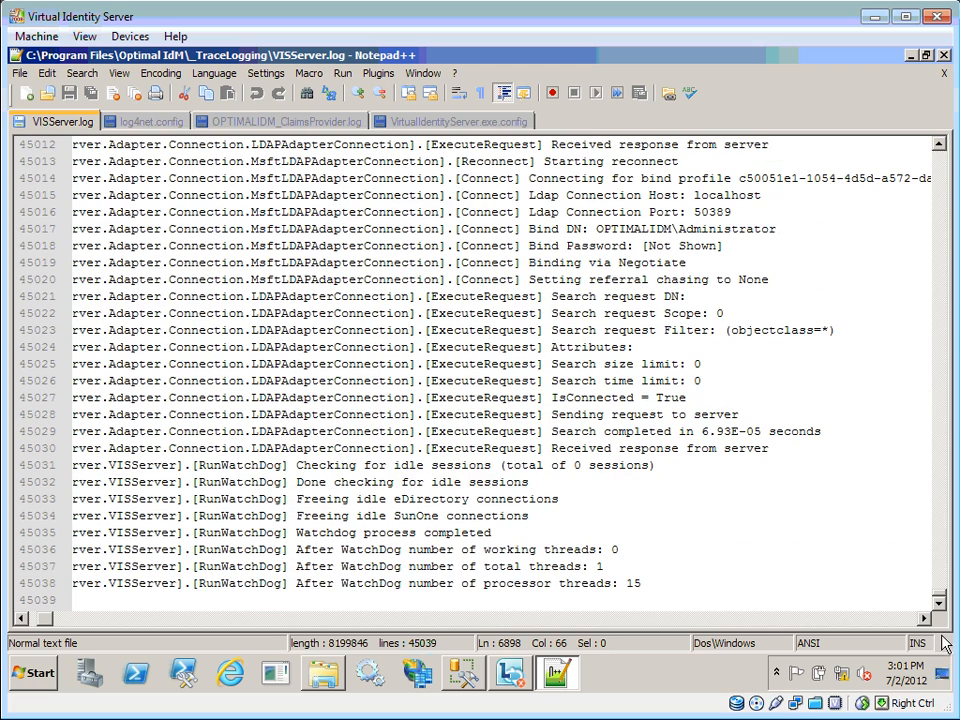
click(423, 585)
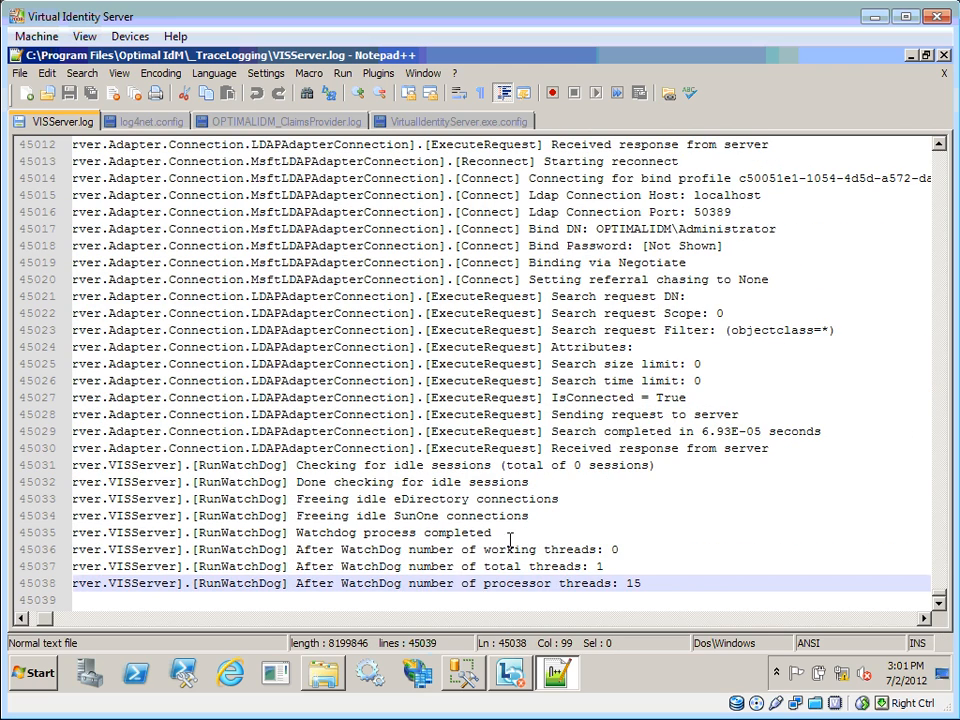
scroll(400, 390, up, 4)
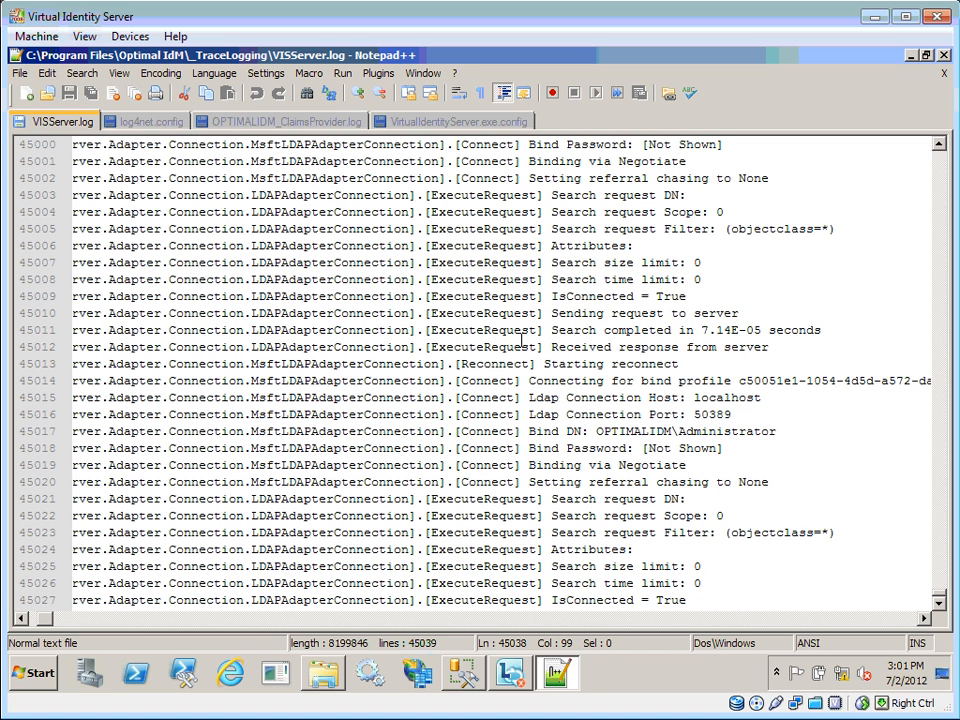
click(943, 57)
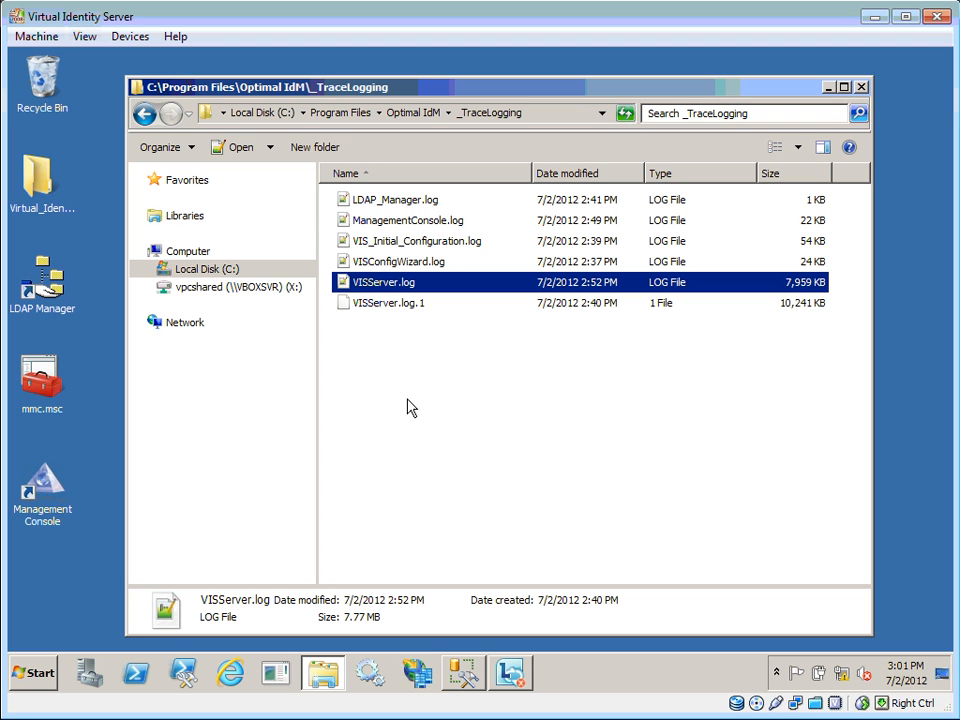
Duplicate VISServer.log and VISServer.log.1 within the _TraceLogging folder
shift+click(415, 303)
key(ctrl+c)
key(ctrl+v)
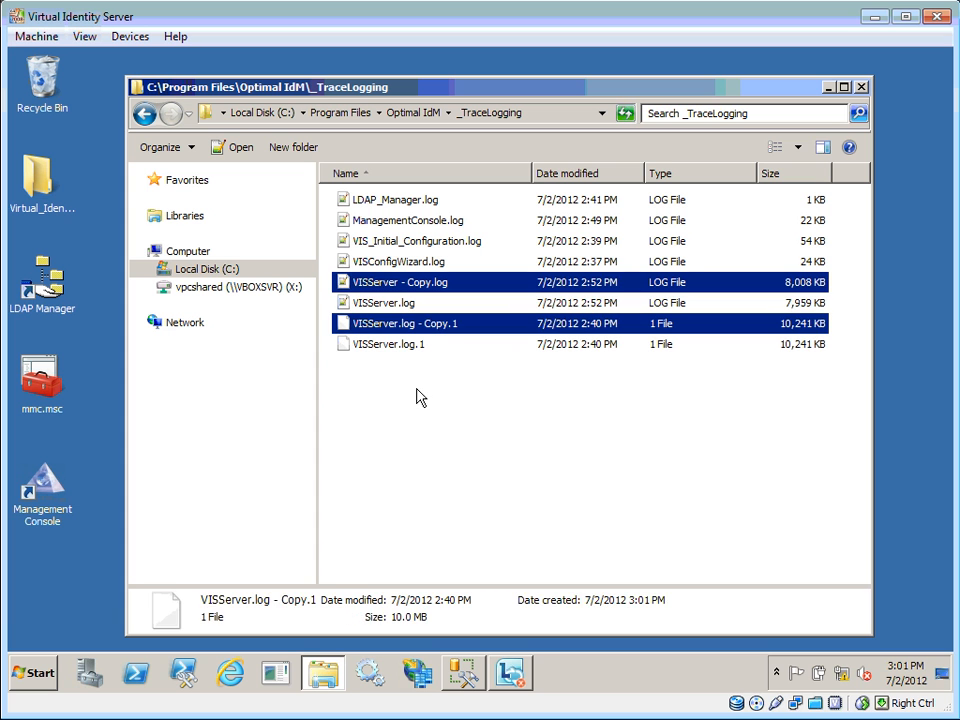
Compress the two duplicated log files into one zip archive, keep its suggested name, and select the archive
right_click(447, 327)
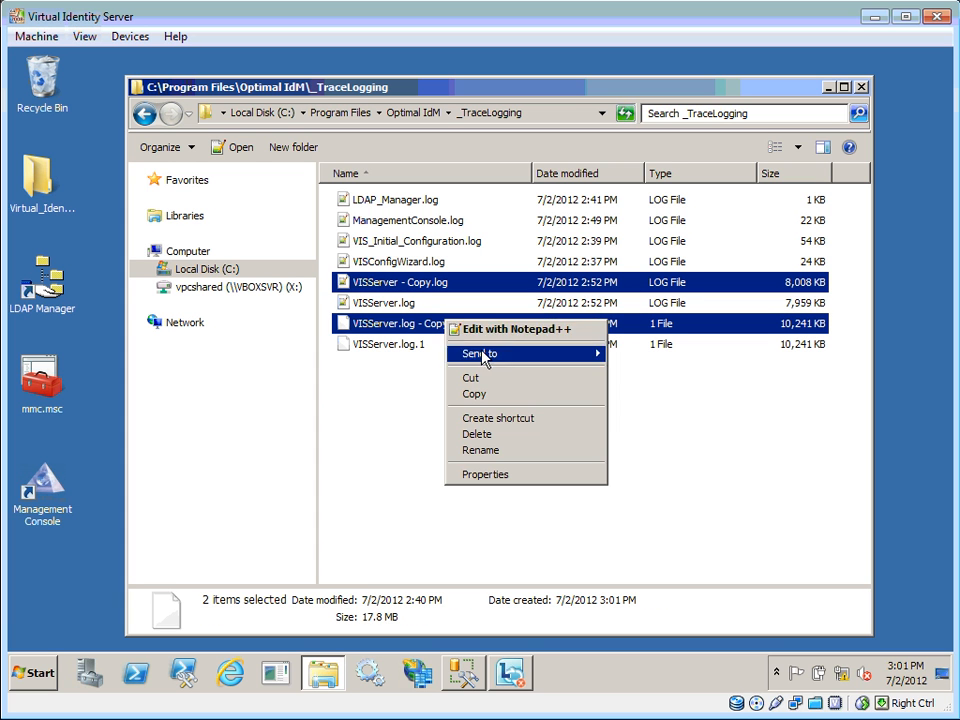
mouse_move(529, 358)
click(636, 358)
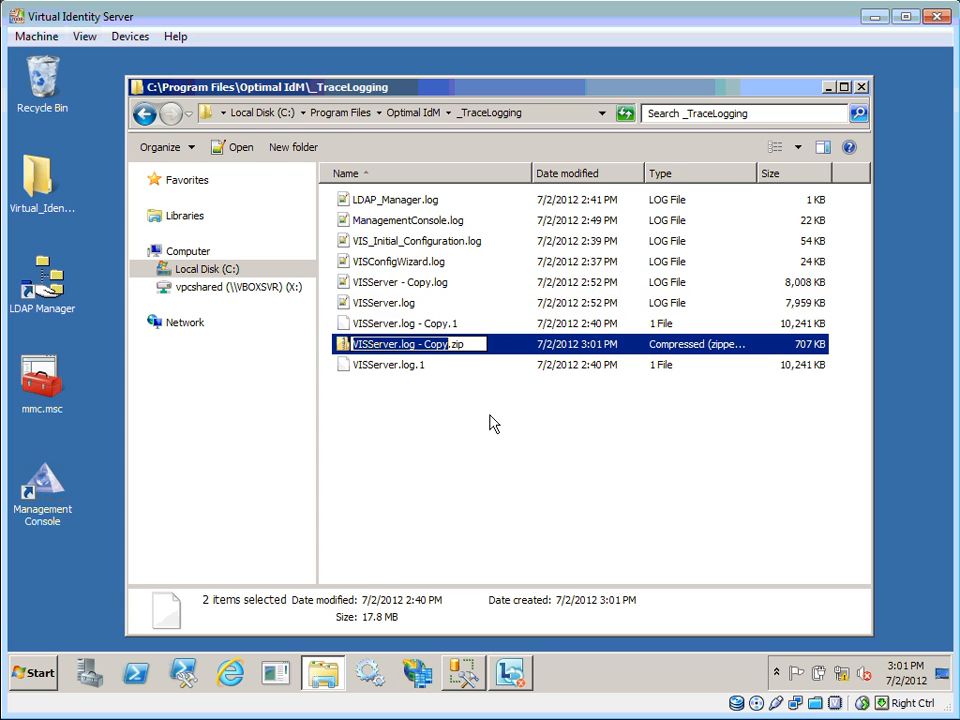
click(713, 394)
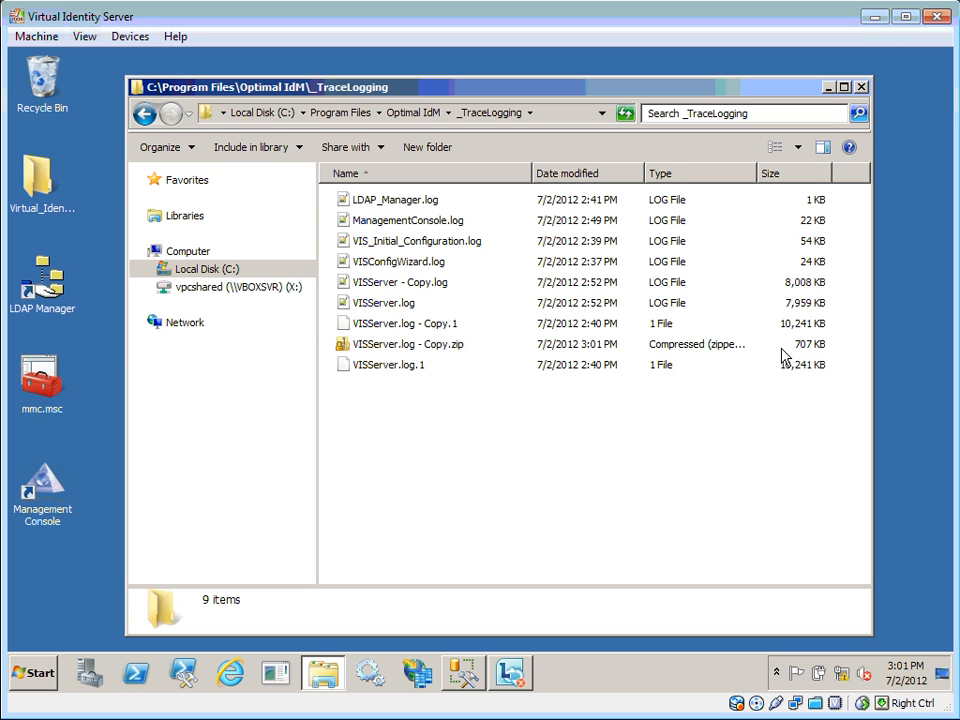
click(424, 347)
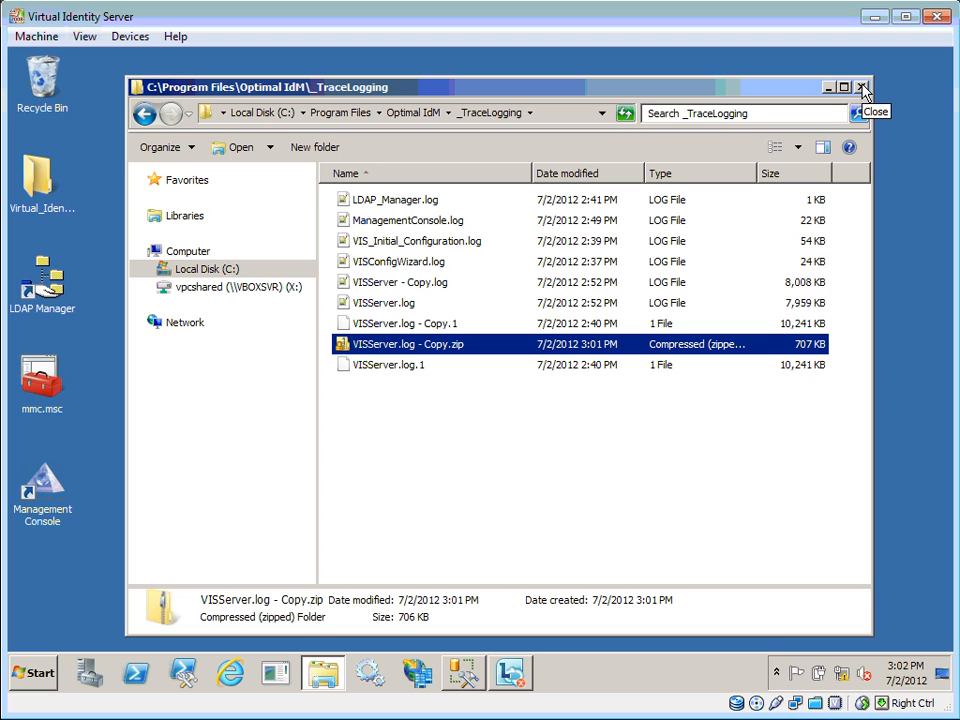
Minimize File Explorer, launch the Virtual Identity Server Management Console, and open its application configuration settings
click(829, 89)
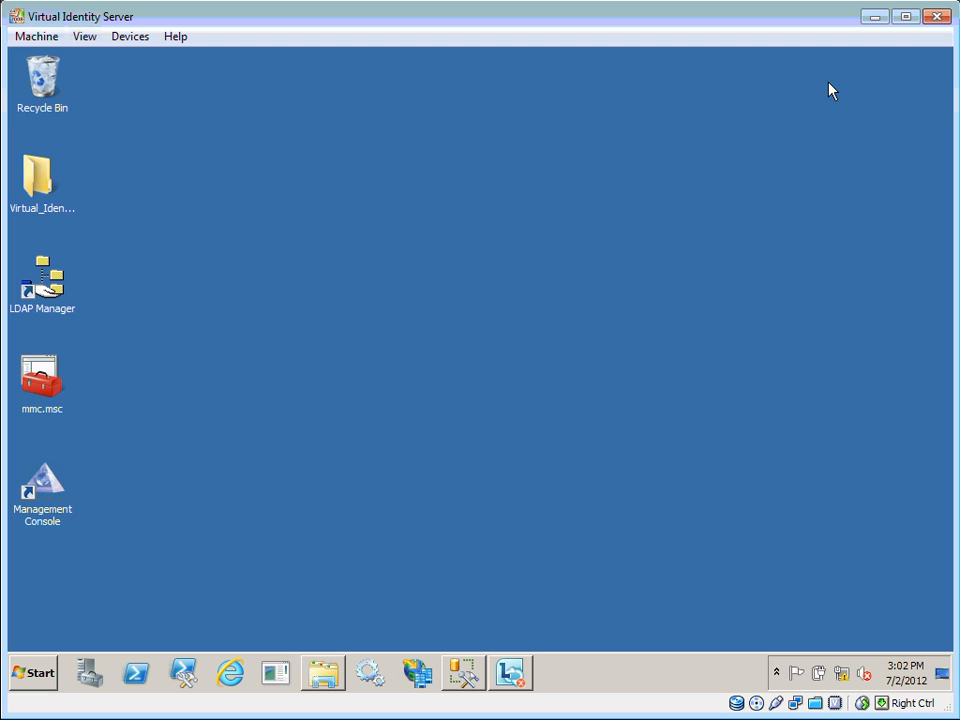
double_click(20, 497)
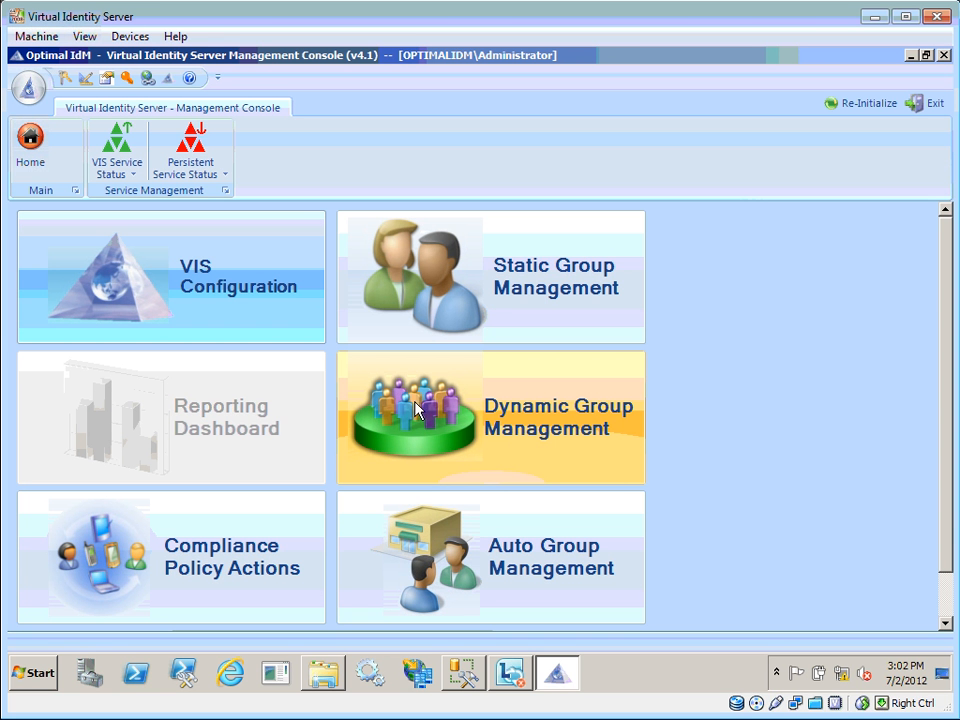
click(104, 80)
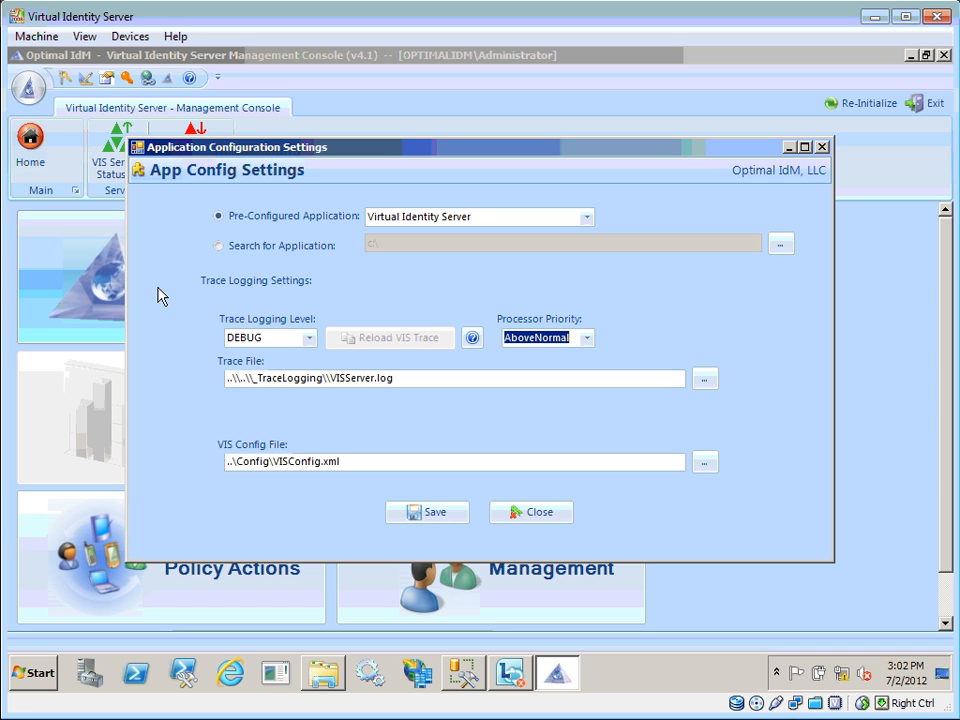
Switch back to File Explorer and go to the bin folder of Virtual Identity Server under Optimal IdM
click(328, 668)
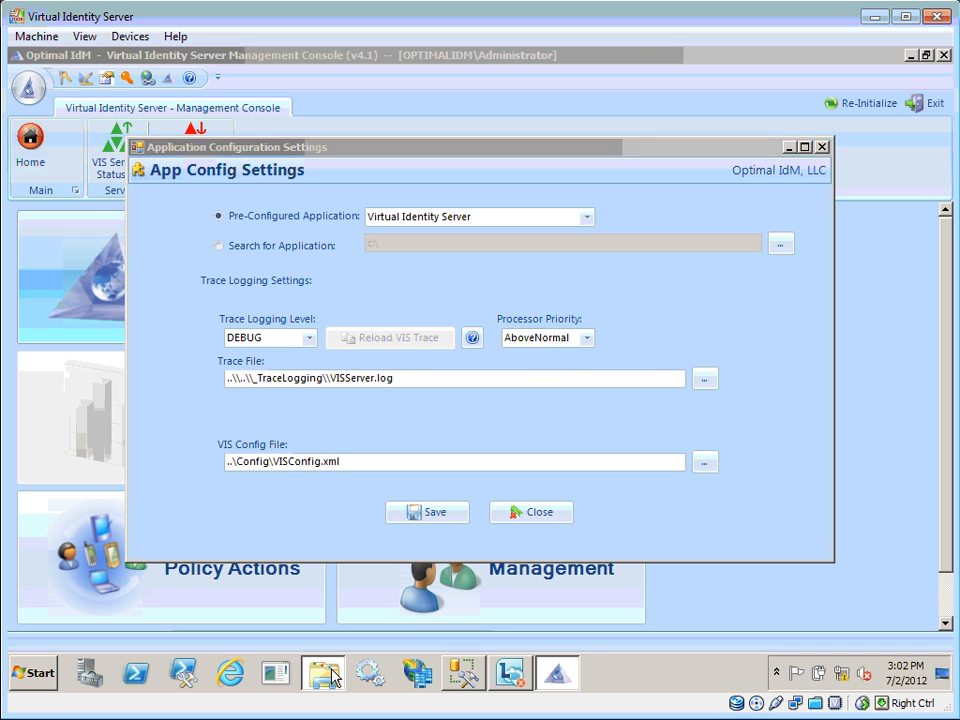
click(413, 113)
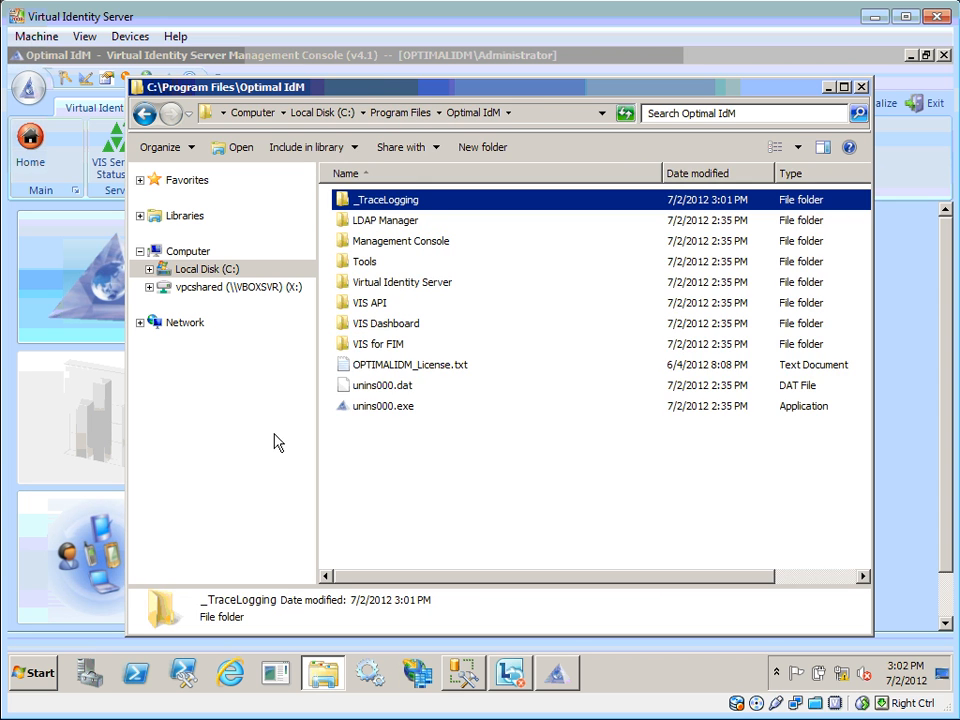
click(390, 284)
double_click(390, 288)
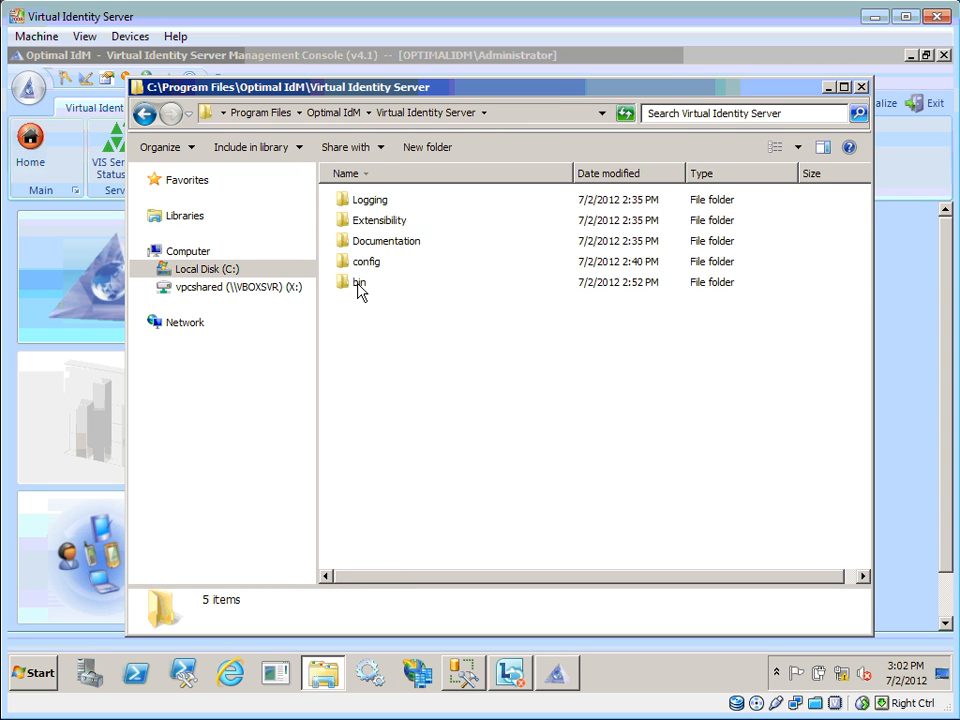
double_click(360, 286)
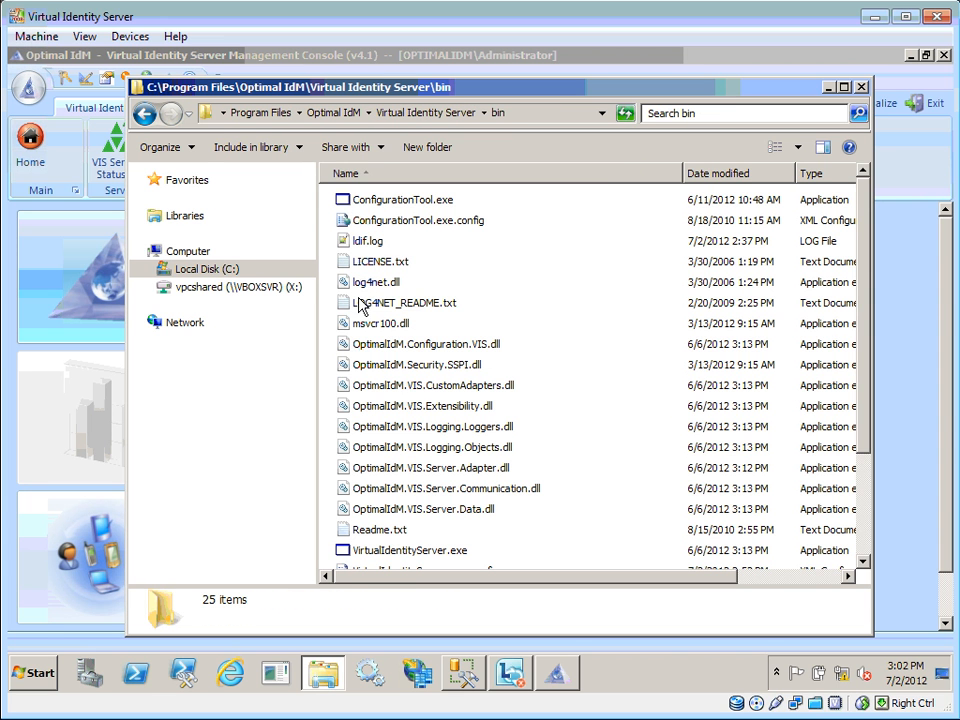
Select VirtualIdentityServer.exe.config in the bin folder and bring its dated backup copies into view
click(439, 449)
scroll(482, 545, down, 1)
click(465, 519)
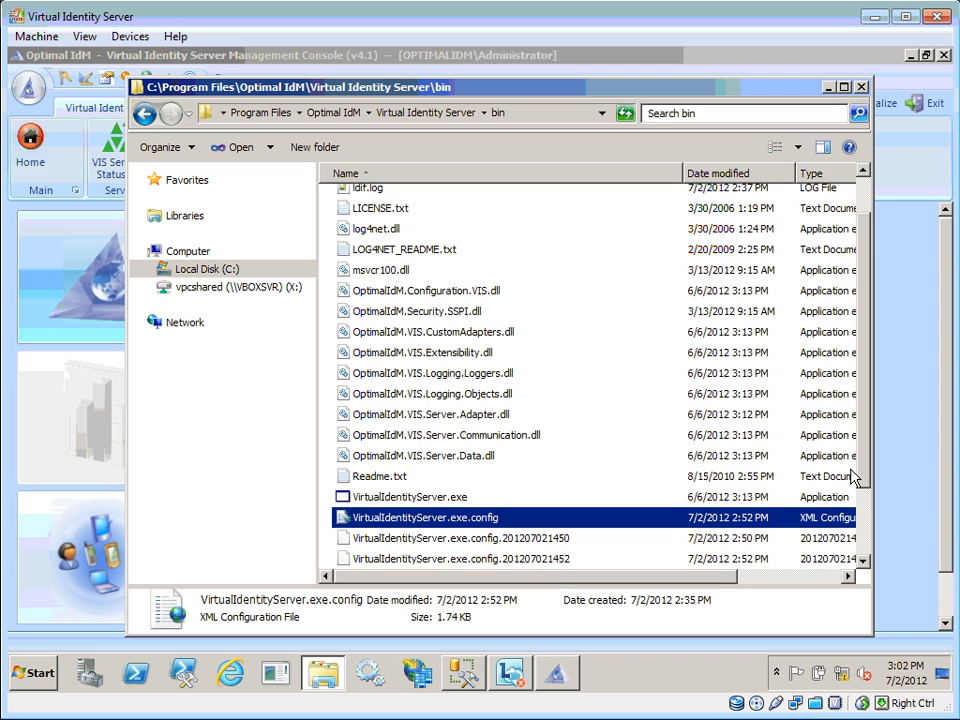
drag(866, 467, 866, 520)
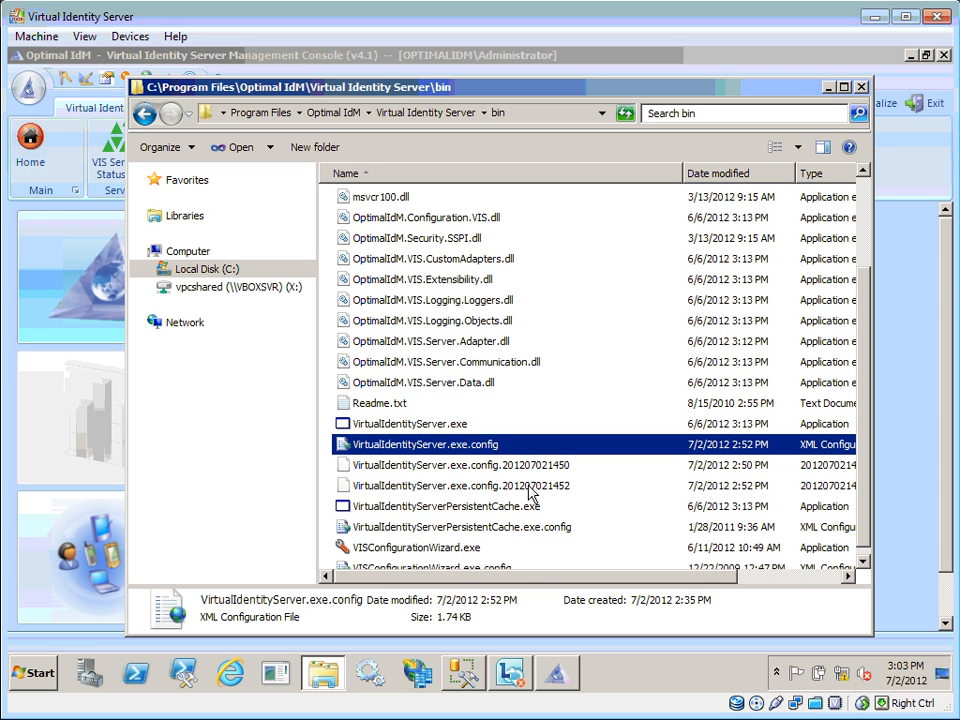
Open VirtualIdentityServer.exe.config in Notepad++, examine its log4net level, trace file and maximumFileSize entries, and close the editor
right_click(470, 449)
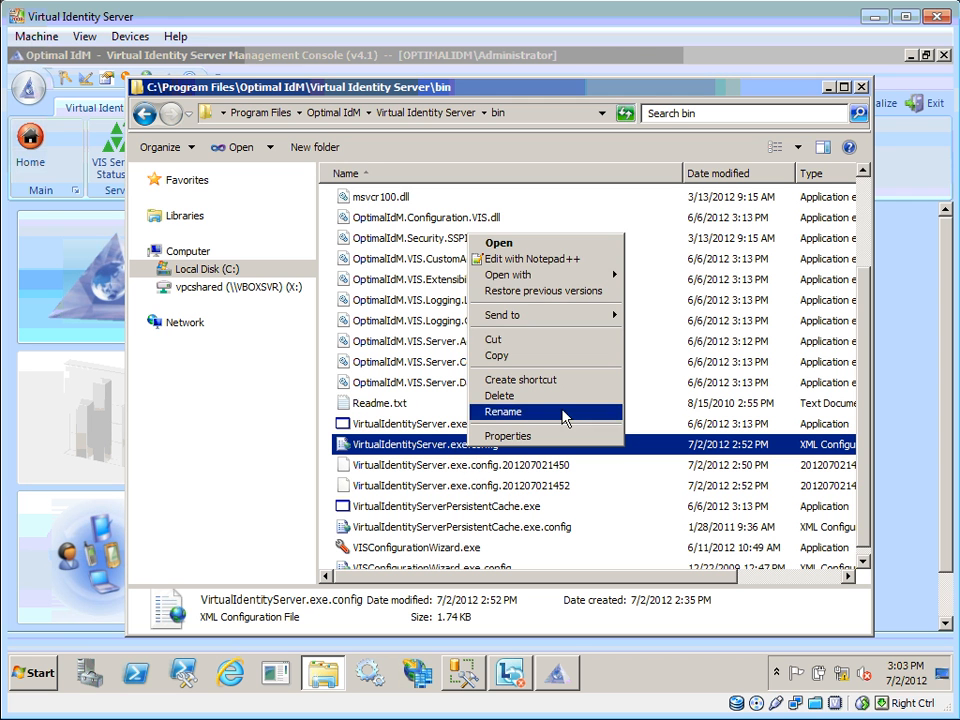
click(548, 260)
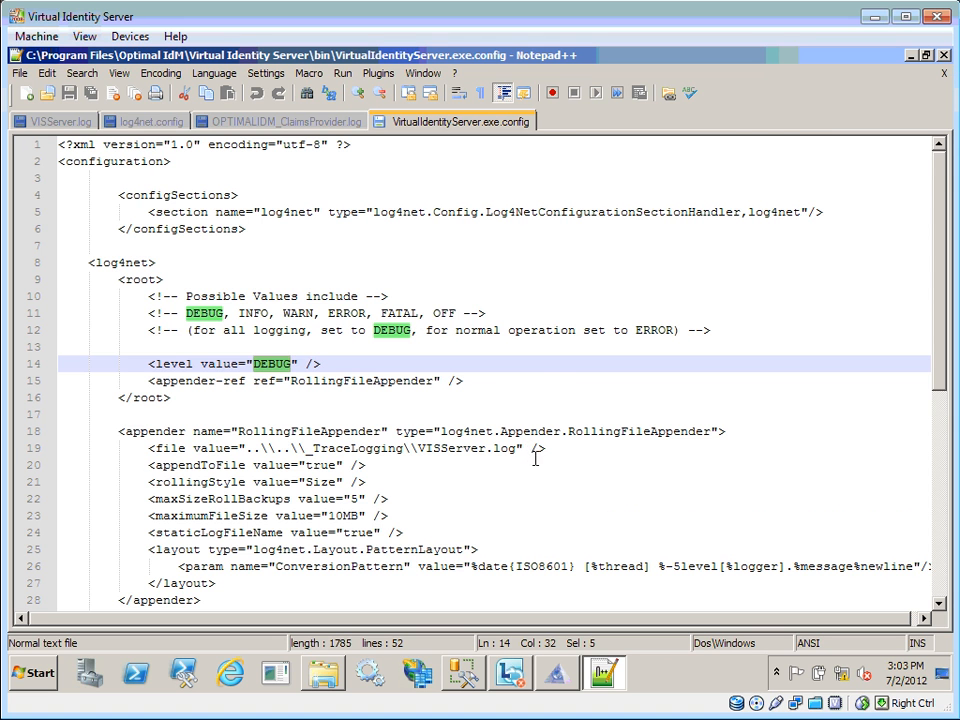
scroll(383, 512, down, 1)
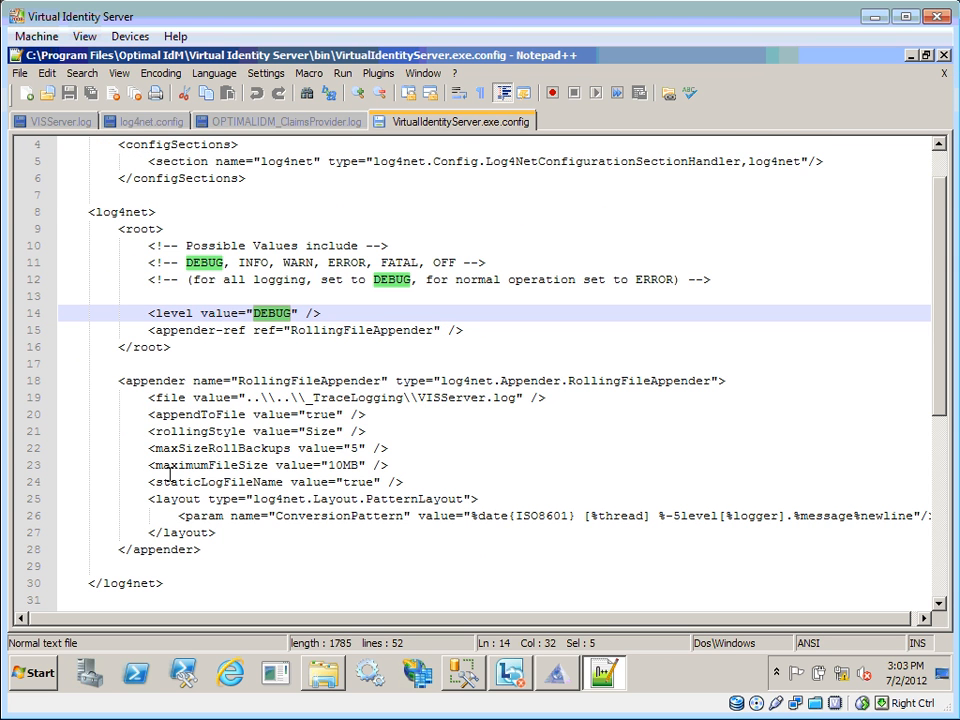
double_click(342, 465)
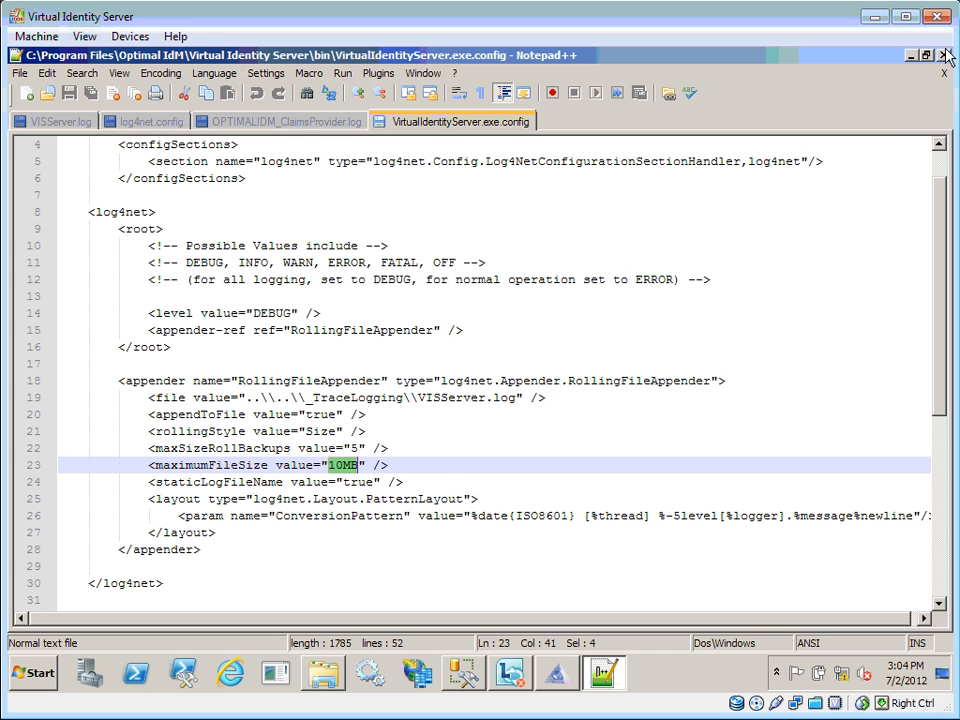
key(alt+F4)
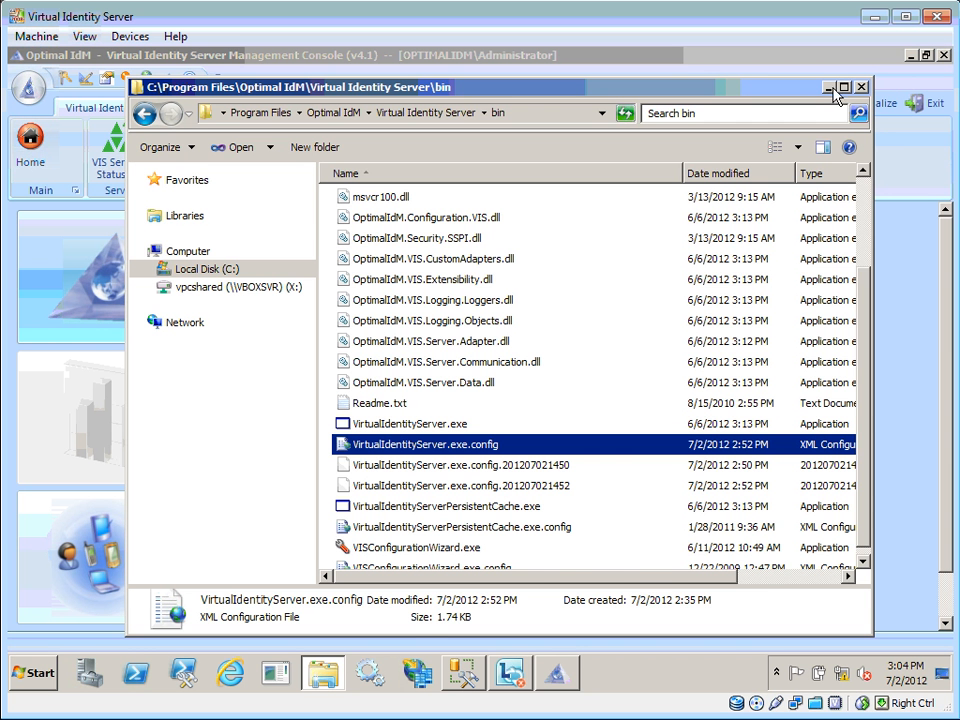
Return to the application configuration settings, set the Virtual Identity Server trace logging level to FATAL, save, and close the settings
click(861, 86)
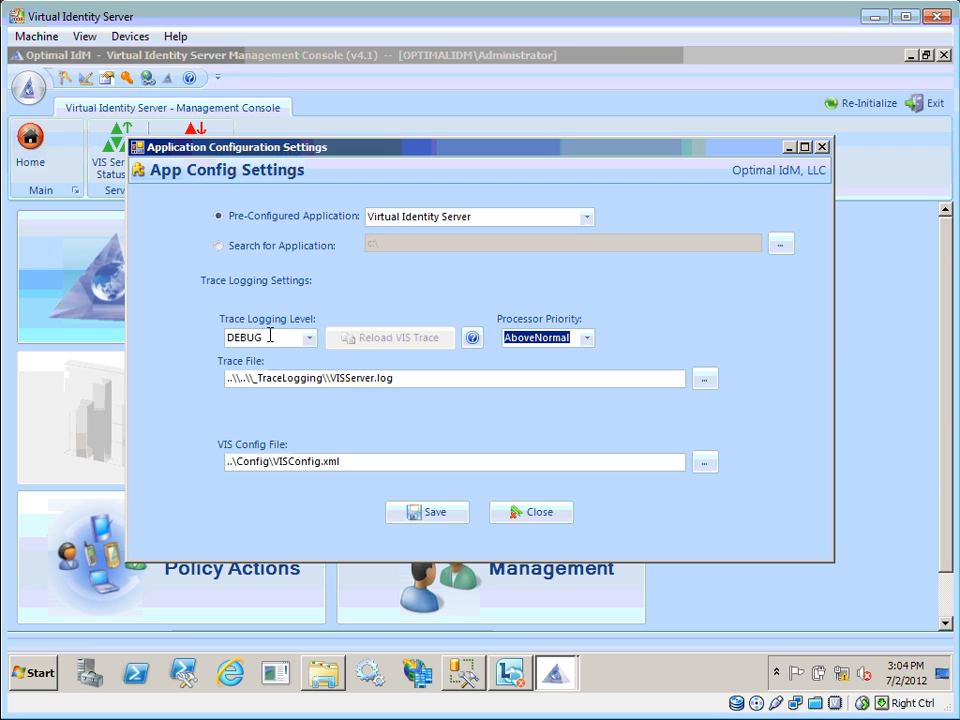
click(405, 378)
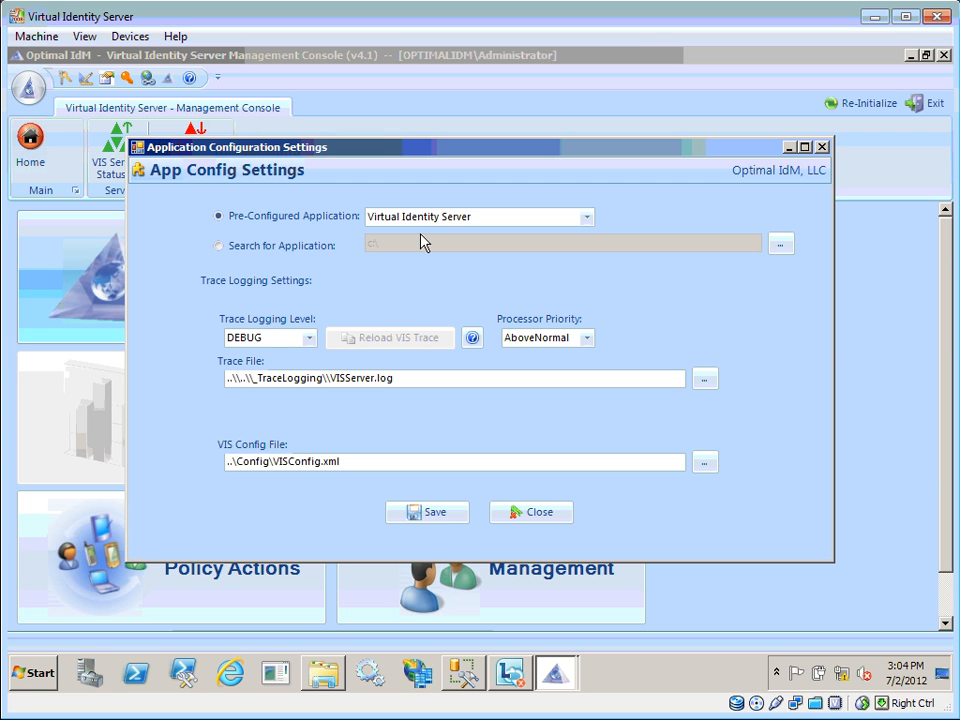
click(310, 339)
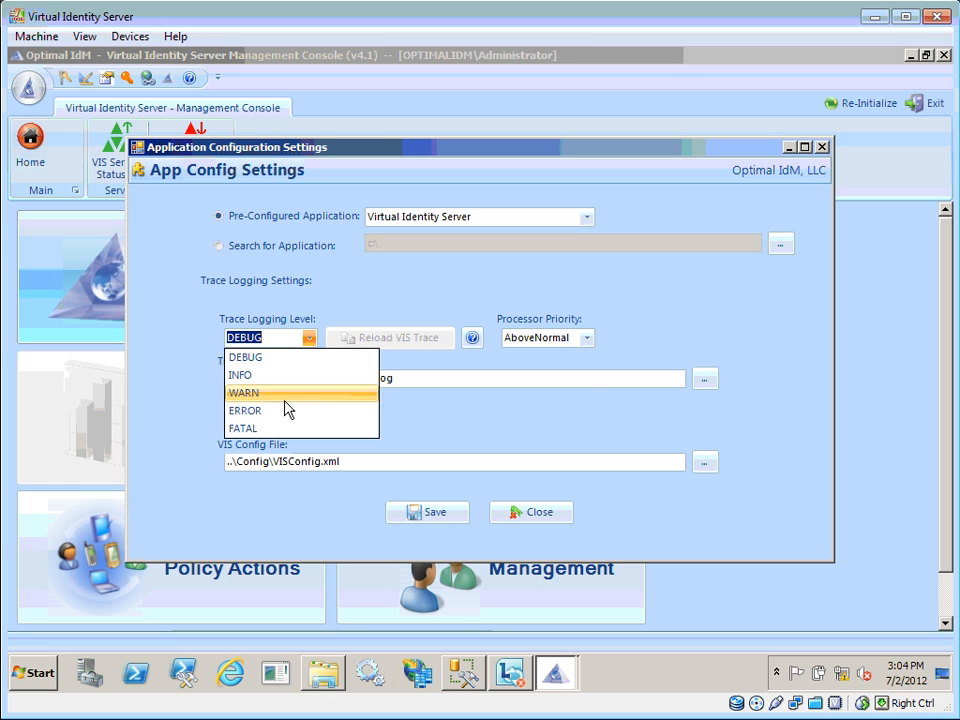
click(268, 430)
click(441, 521)
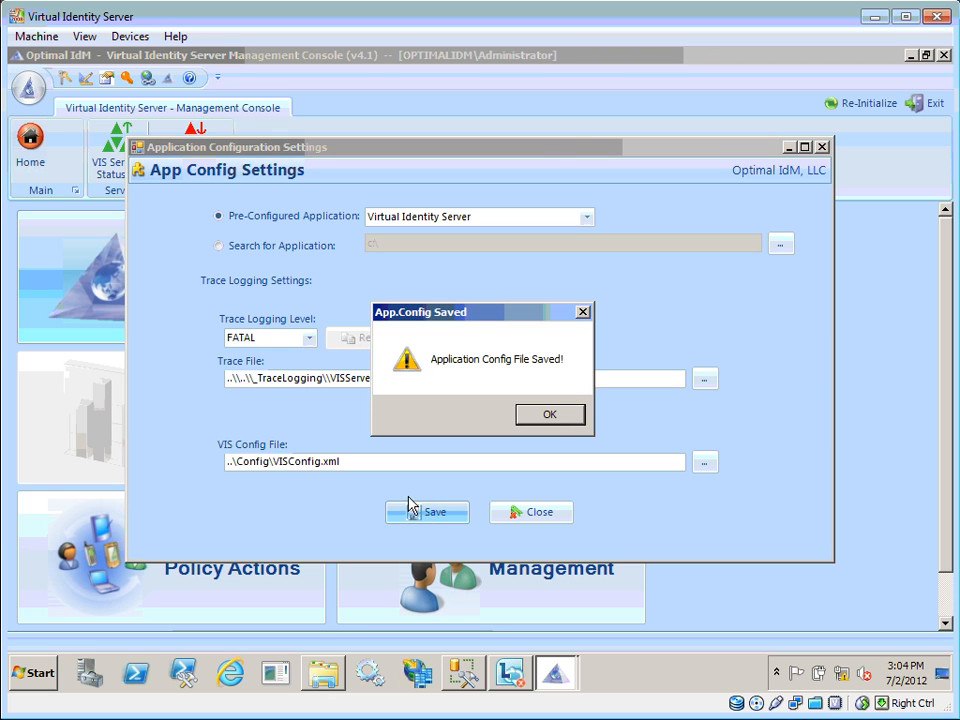
click(553, 416)
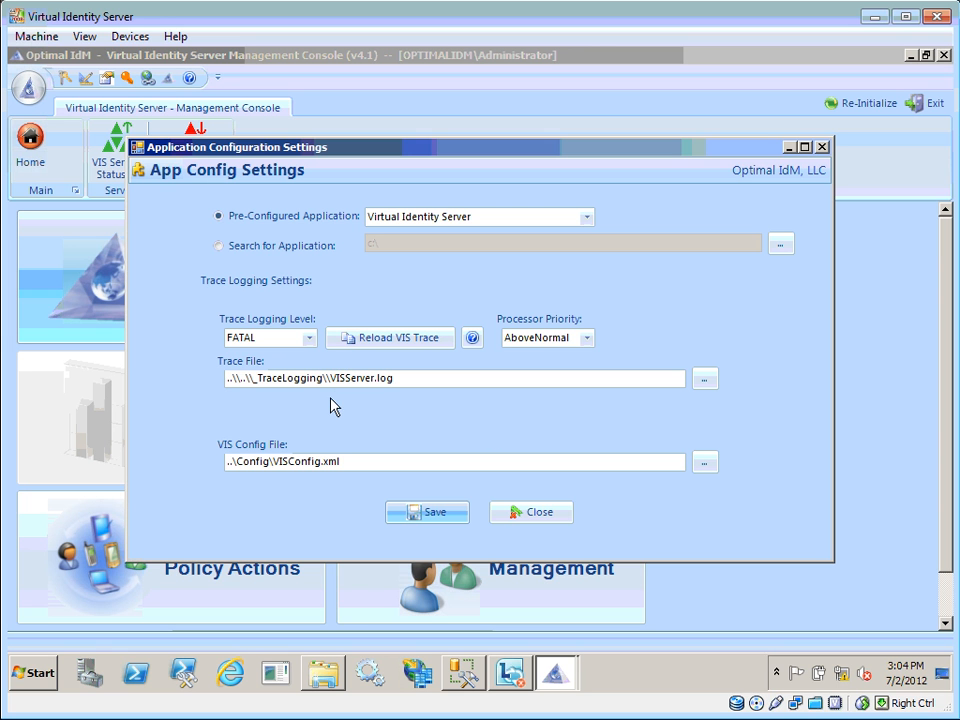
click(531, 513)
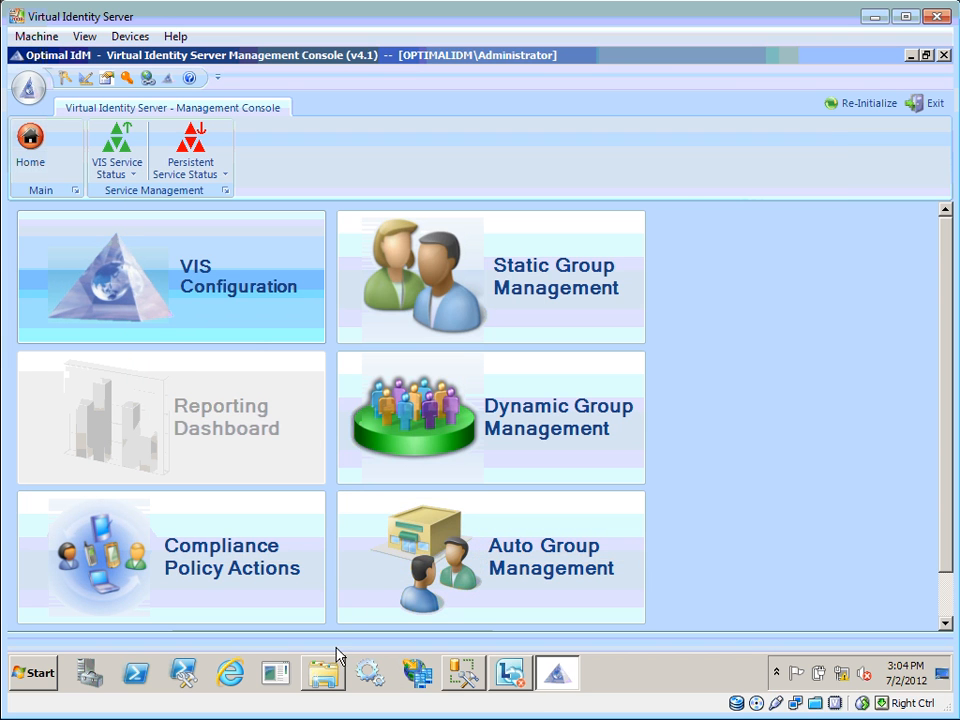
Switch to File Explorer, open VirtualIdentityServer.exe.config in Notepad++ to check the saved log level, and close the editor
click(324, 670)
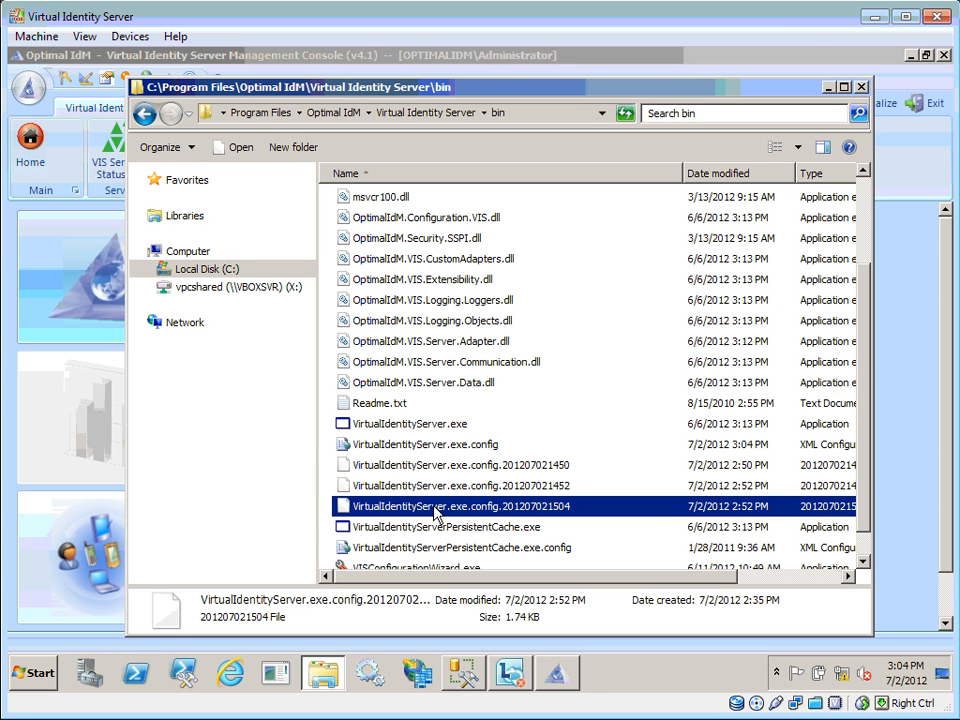
click(437, 444)
right_click(437, 444)
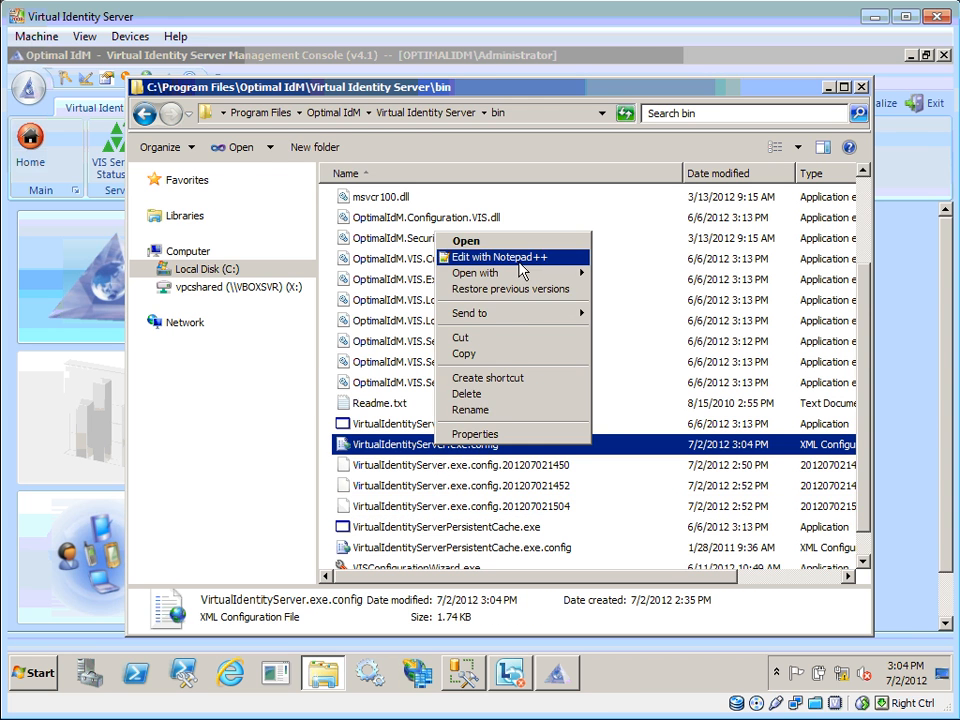
click(490, 257)
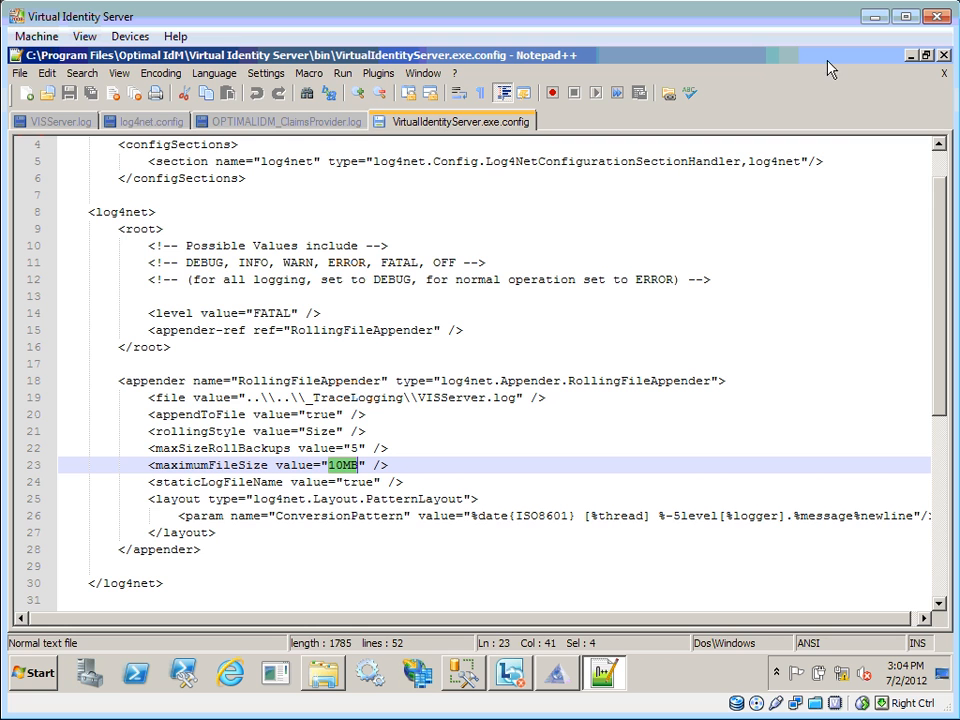
click(944, 56)
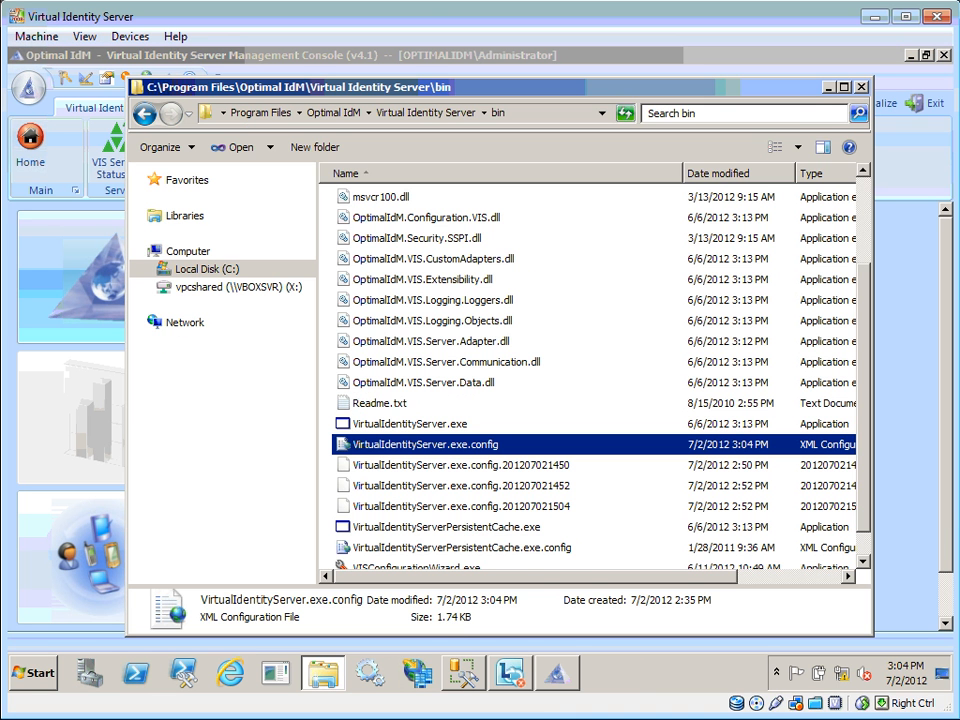
In the Management Console's application configuration settings, save the Virtual Identity Server trace logging level as DEBUG and reload the VIS trace
click(555, 675)
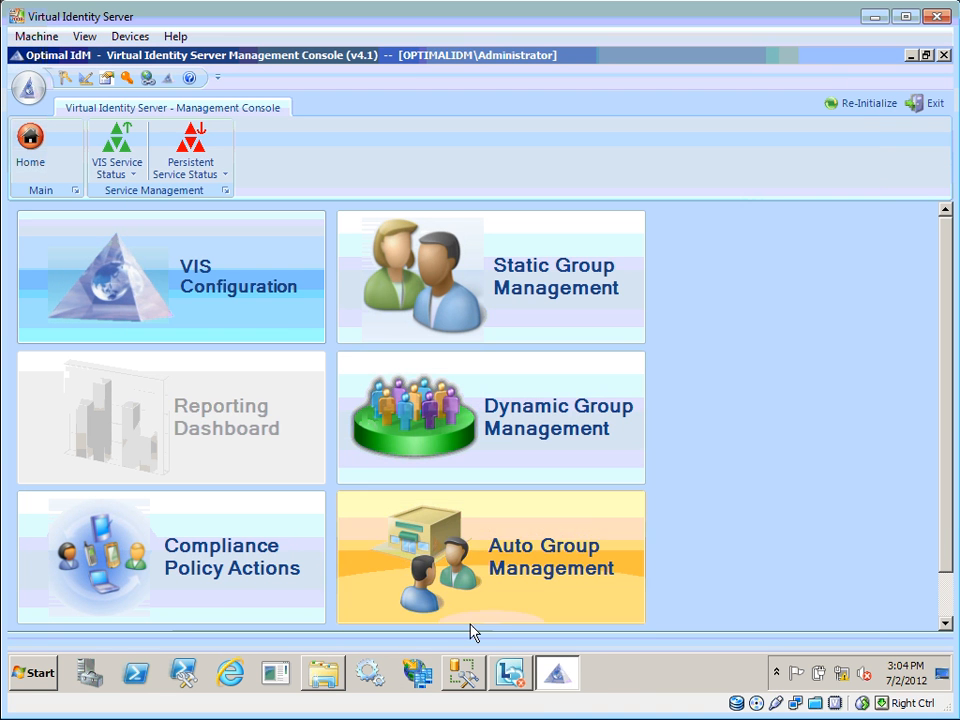
click(106, 78)
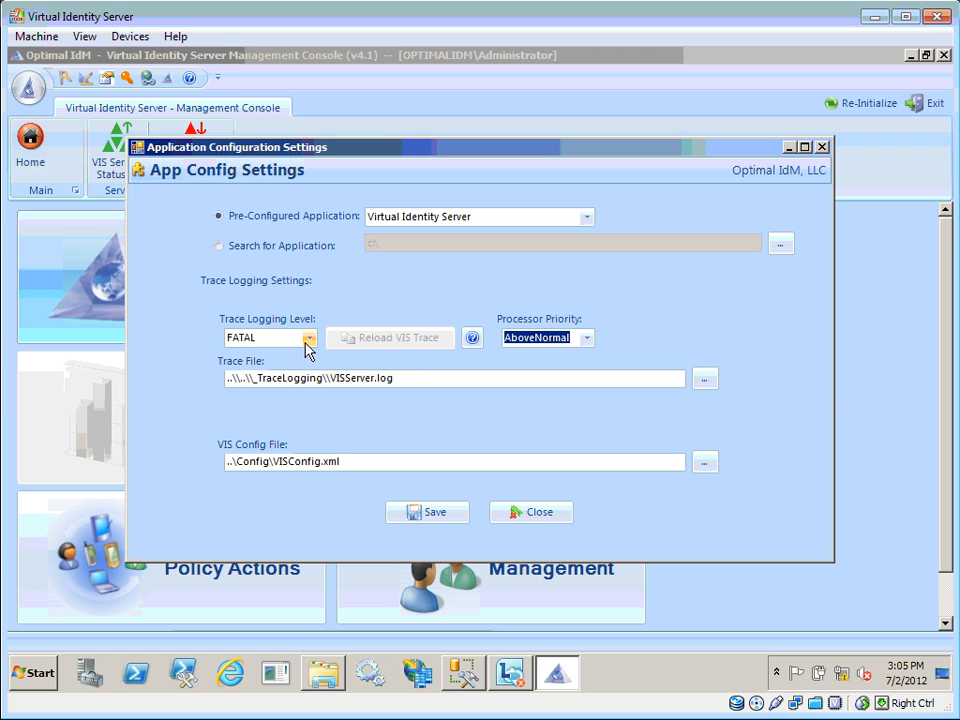
click(309, 340)
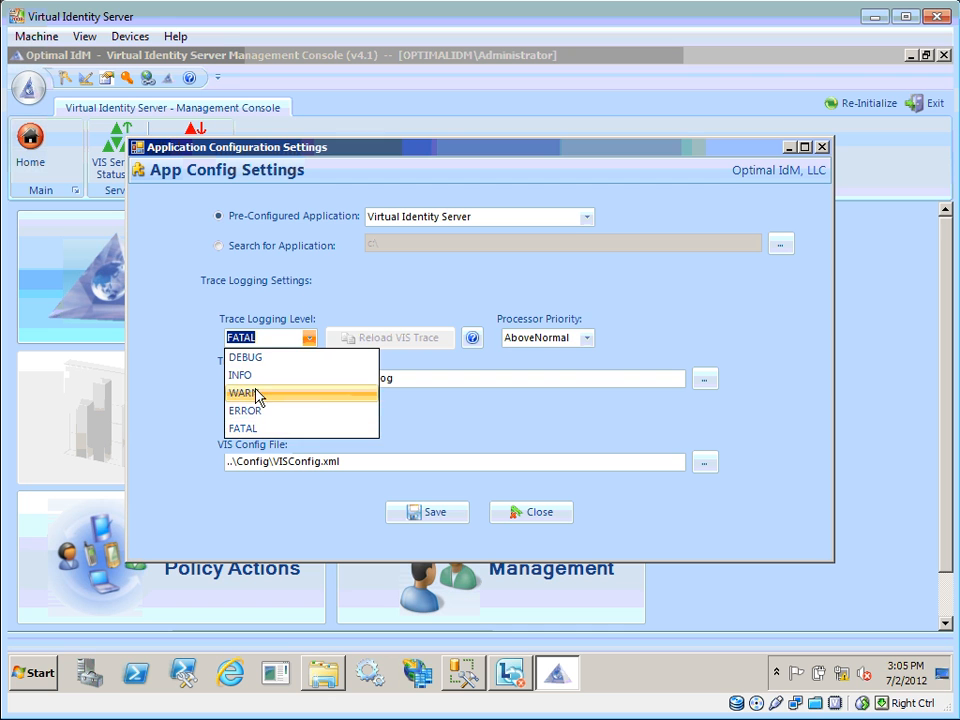
click(272, 360)
click(418, 512)
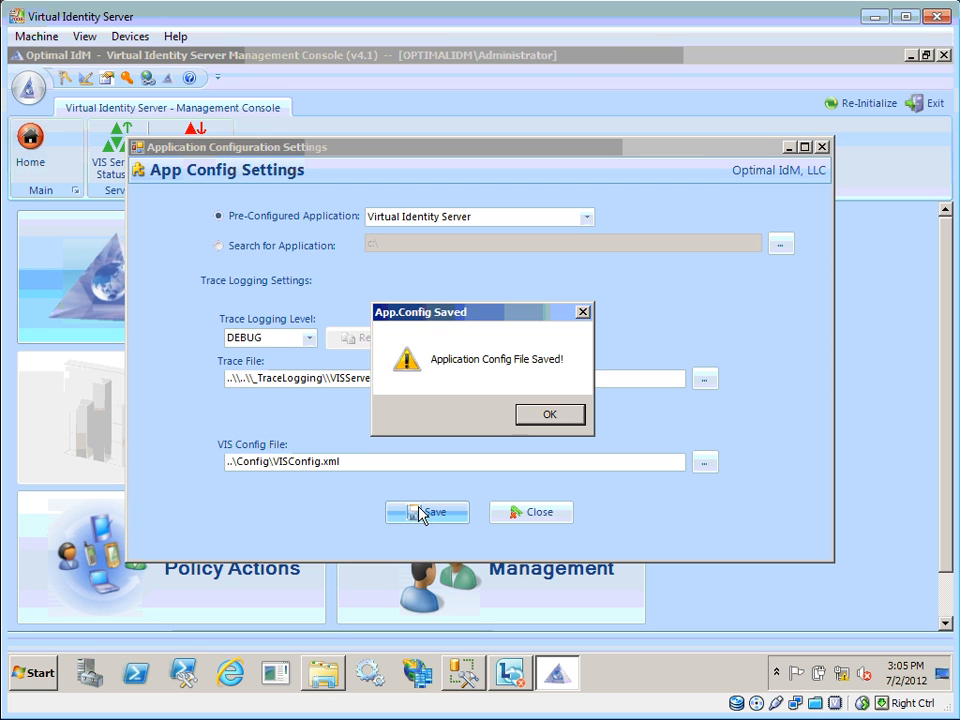
click(522, 416)
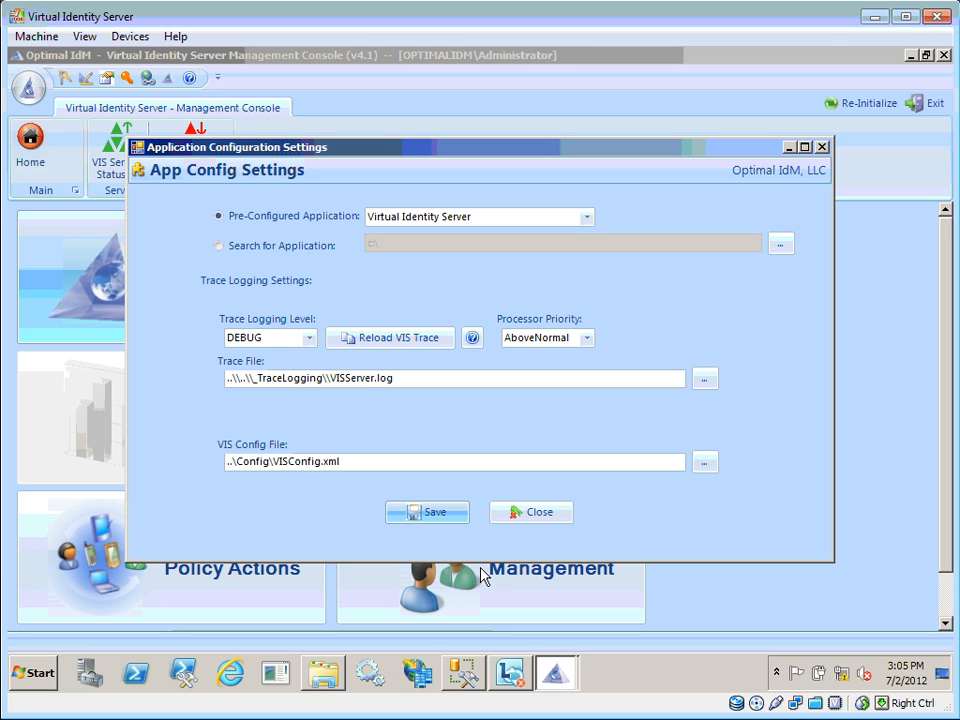
click(372, 340)
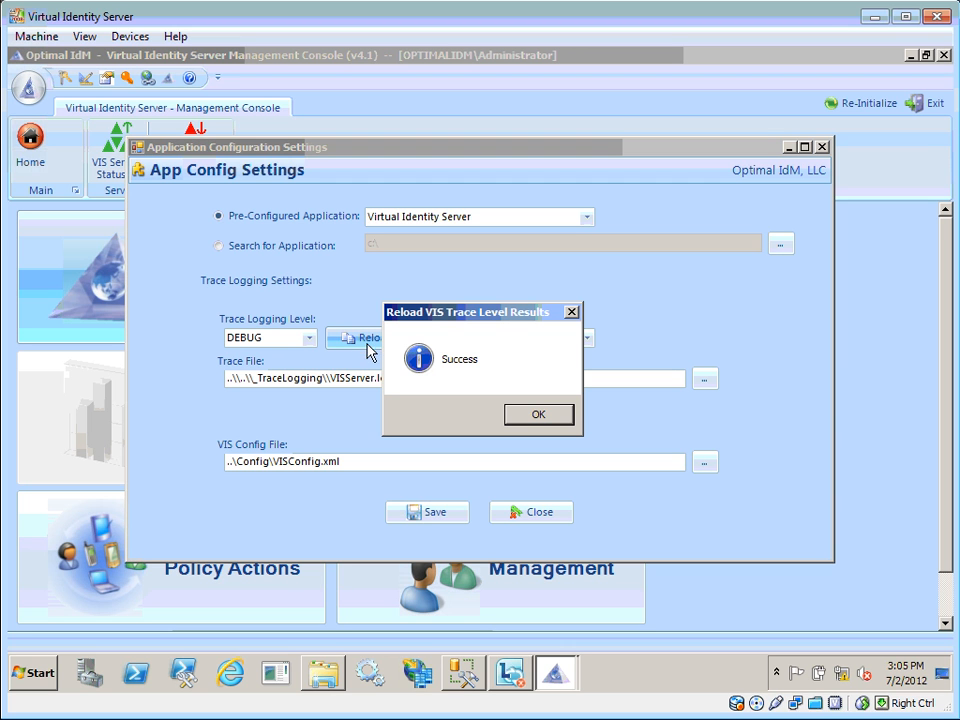
click(526, 416)
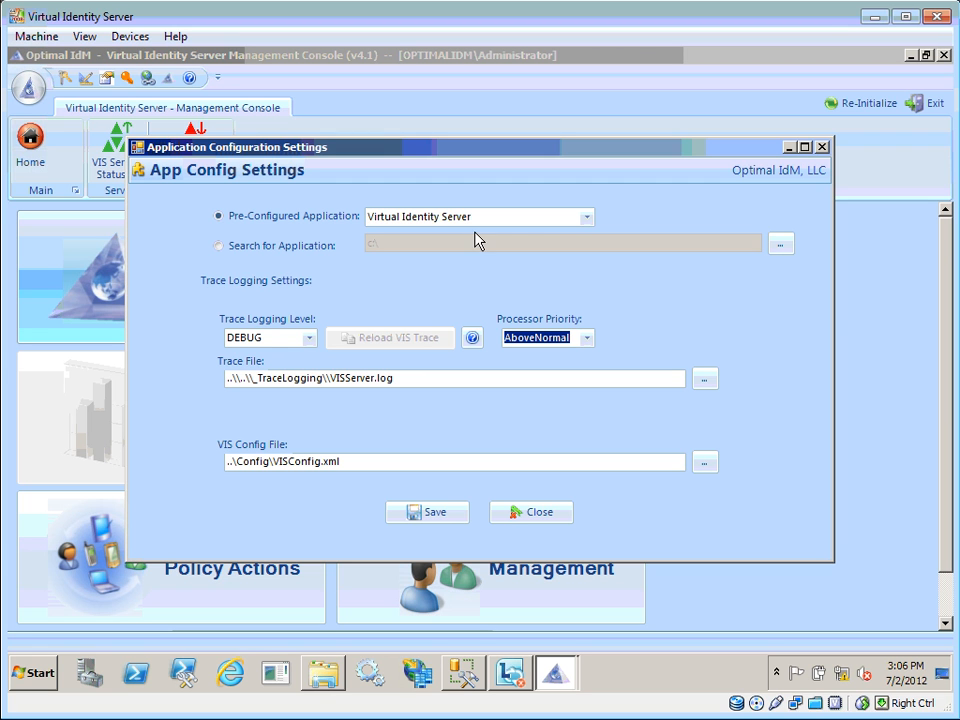
Reset the pre-configured application to <SELECT APPLICATION> and load OptimalIdM.VIS.ManagementConsole.exe.Config from the Management Console folder
click(587, 219)
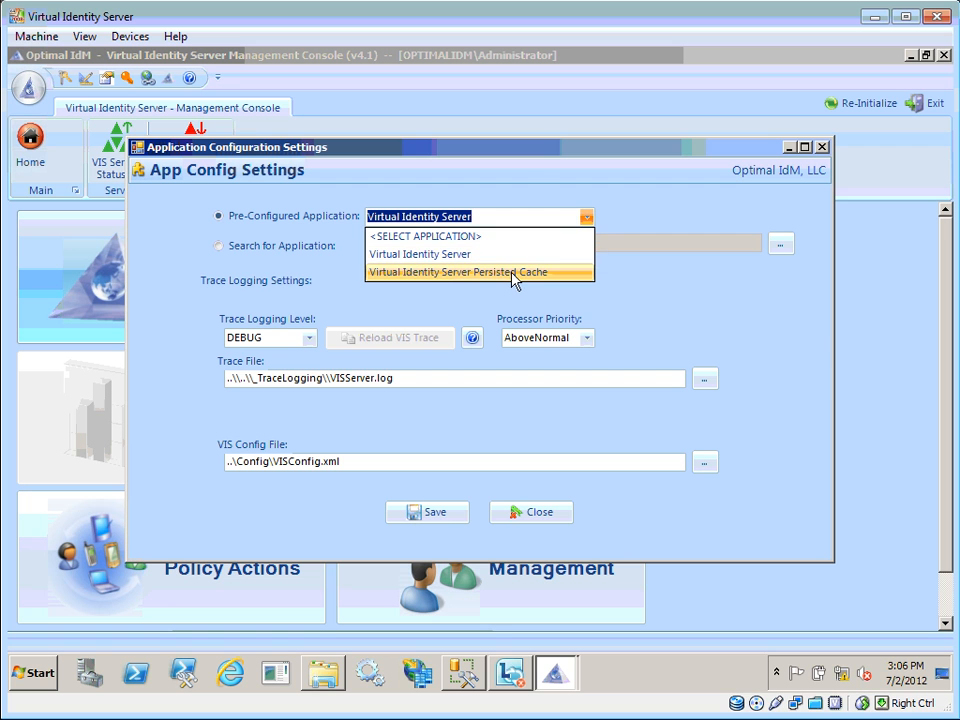
click(583, 222)
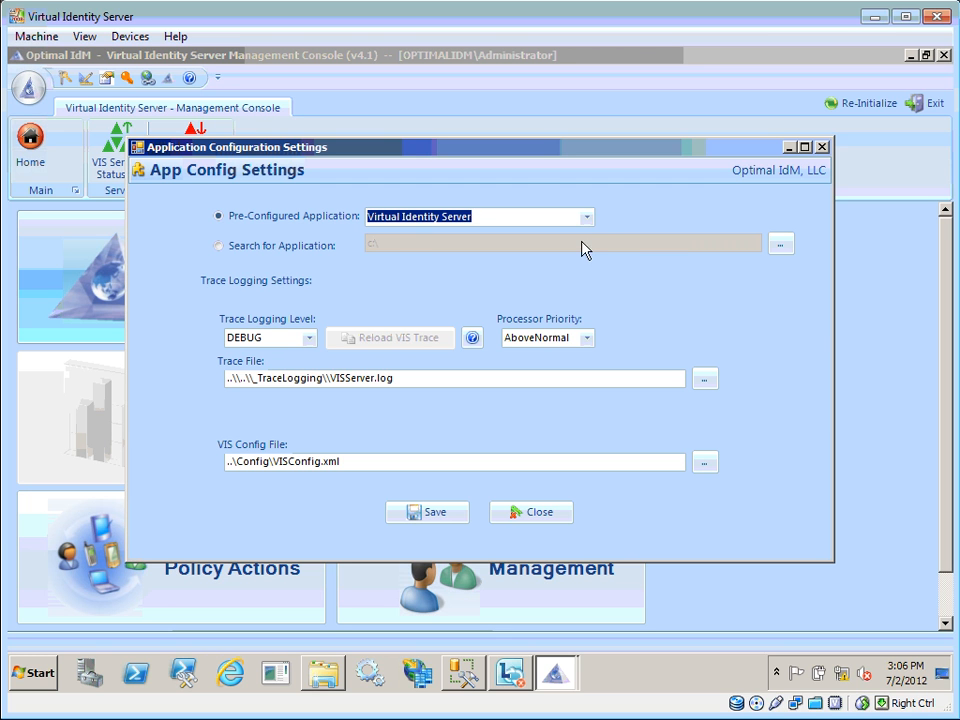
click(588, 218)
click(459, 238)
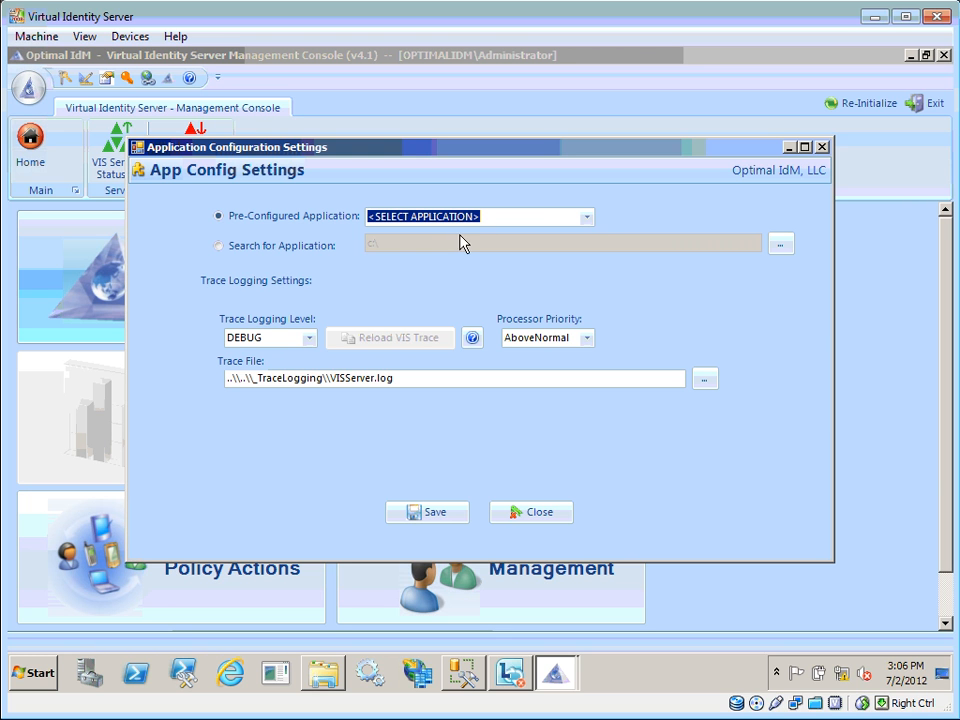
click(779, 245)
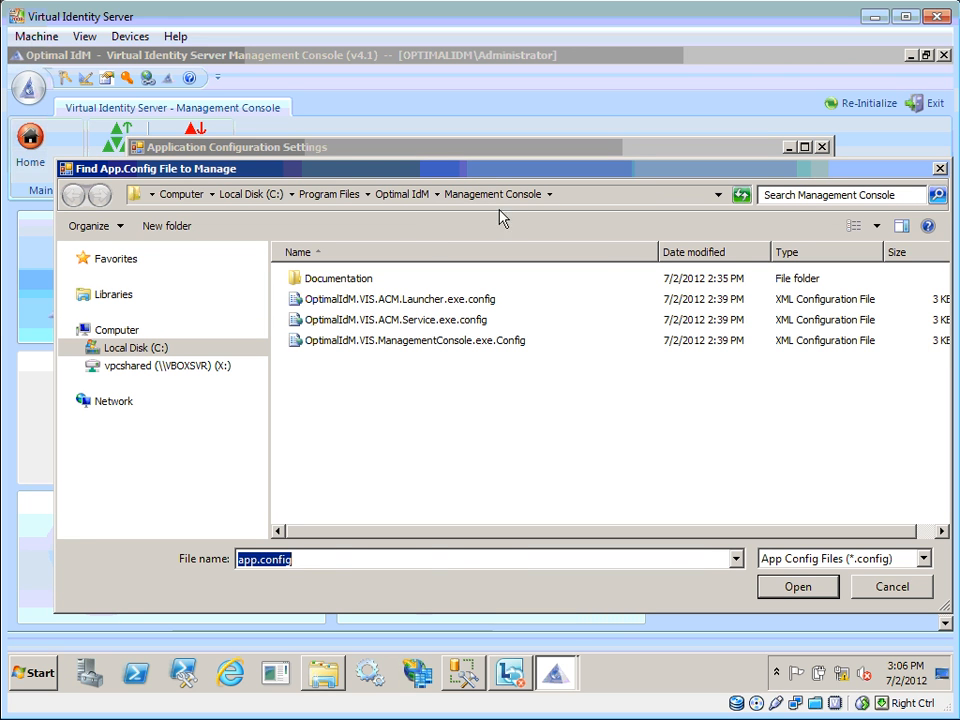
click(399, 344)
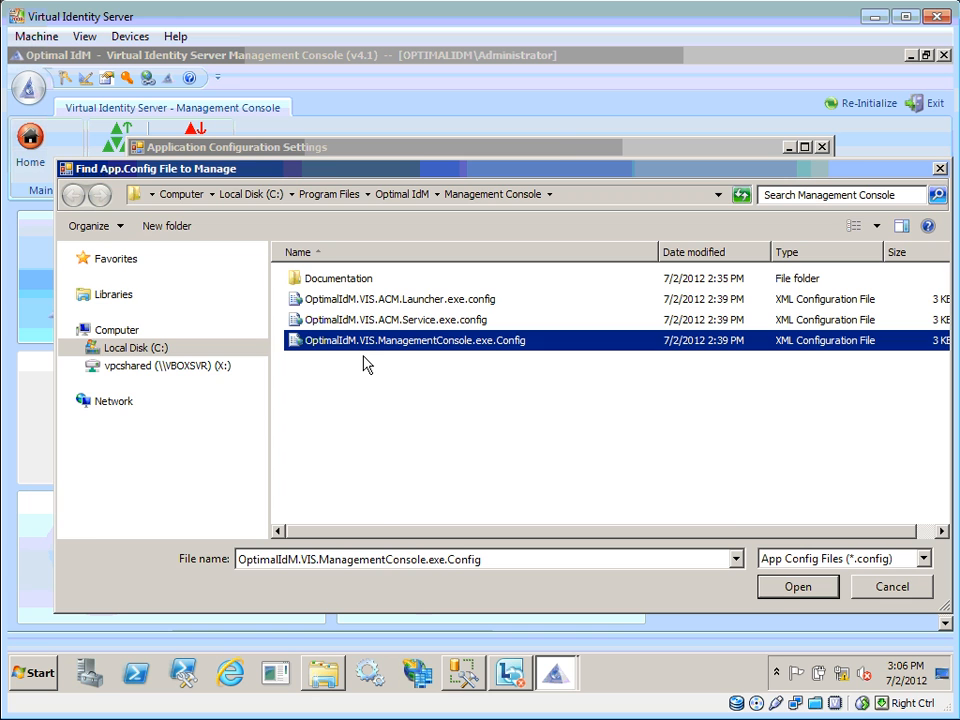
click(782, 587)
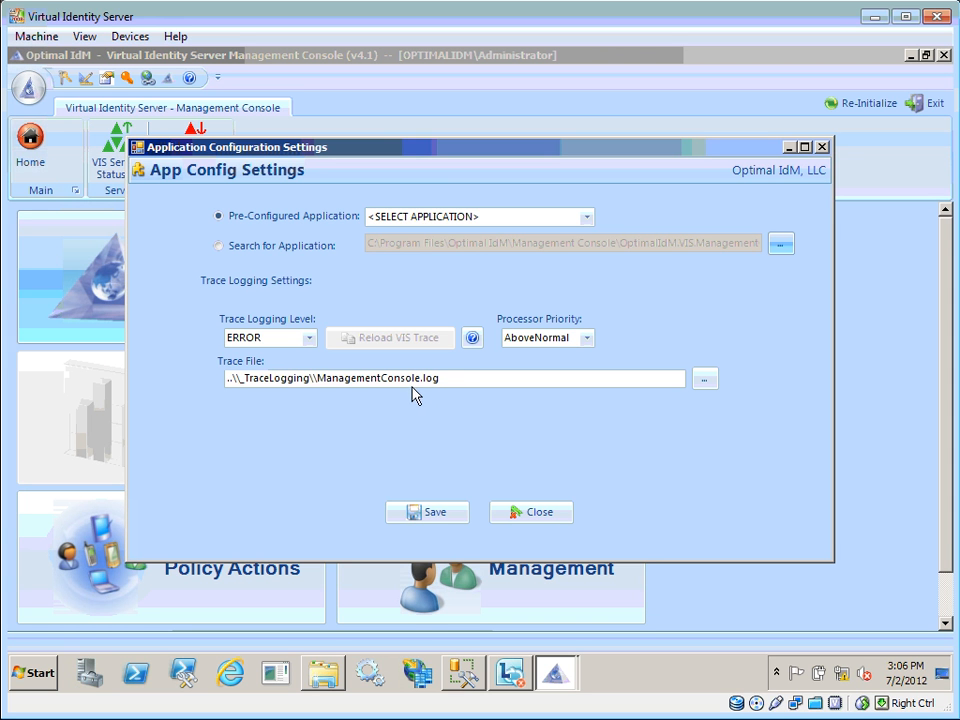
Set the Management Console's trace logging level to DEBUG, save its configuration file, and close the settings
click(309, 339)
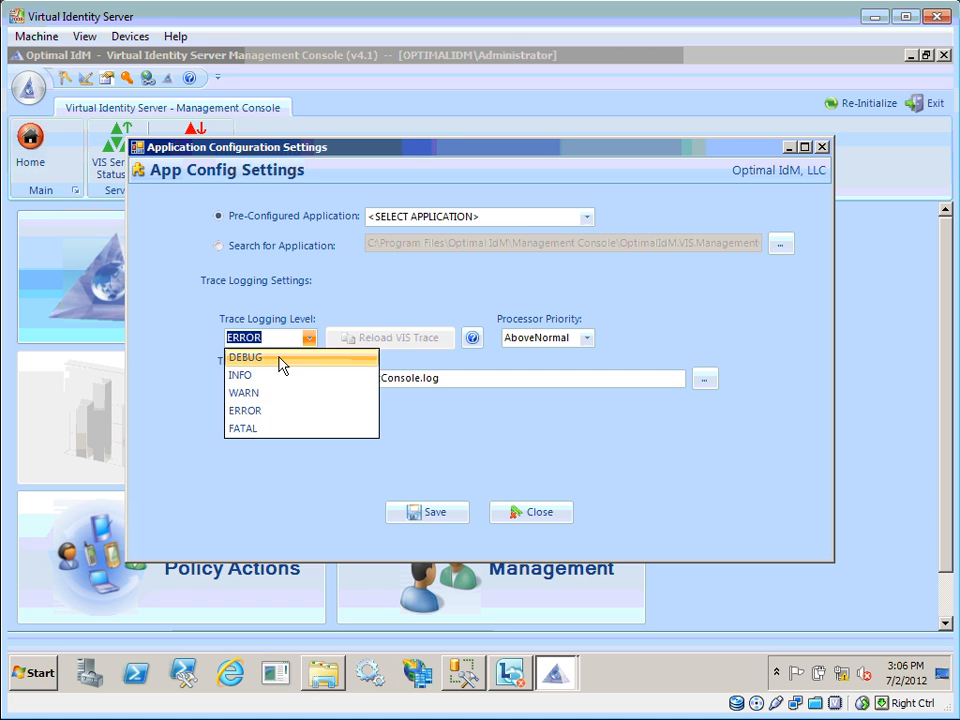
click(305, 362)
click(428, 512)
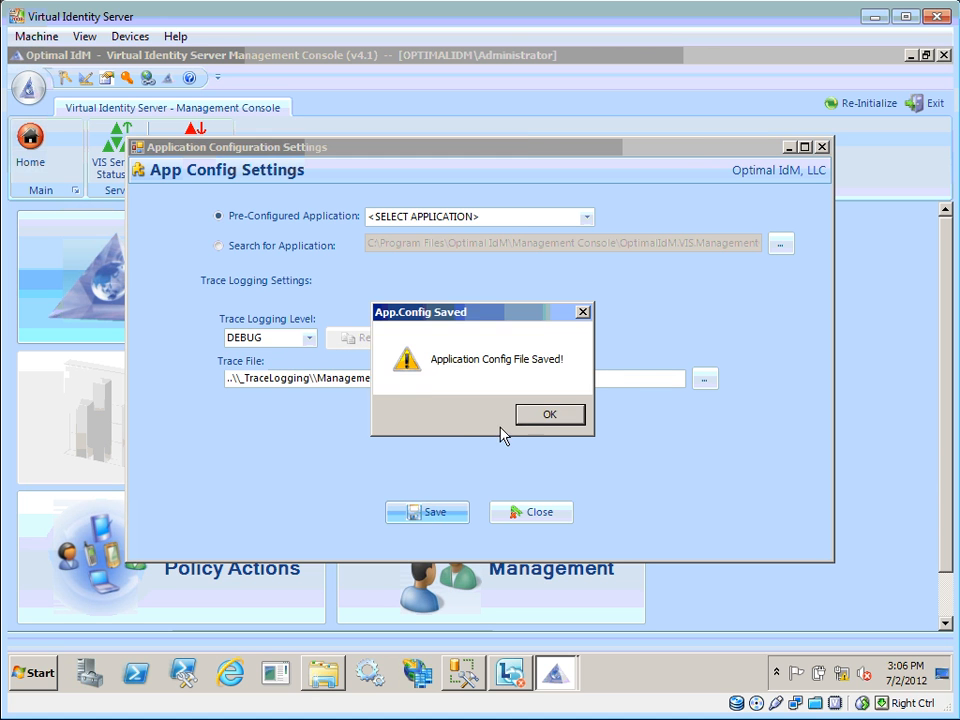
click(530, 416)
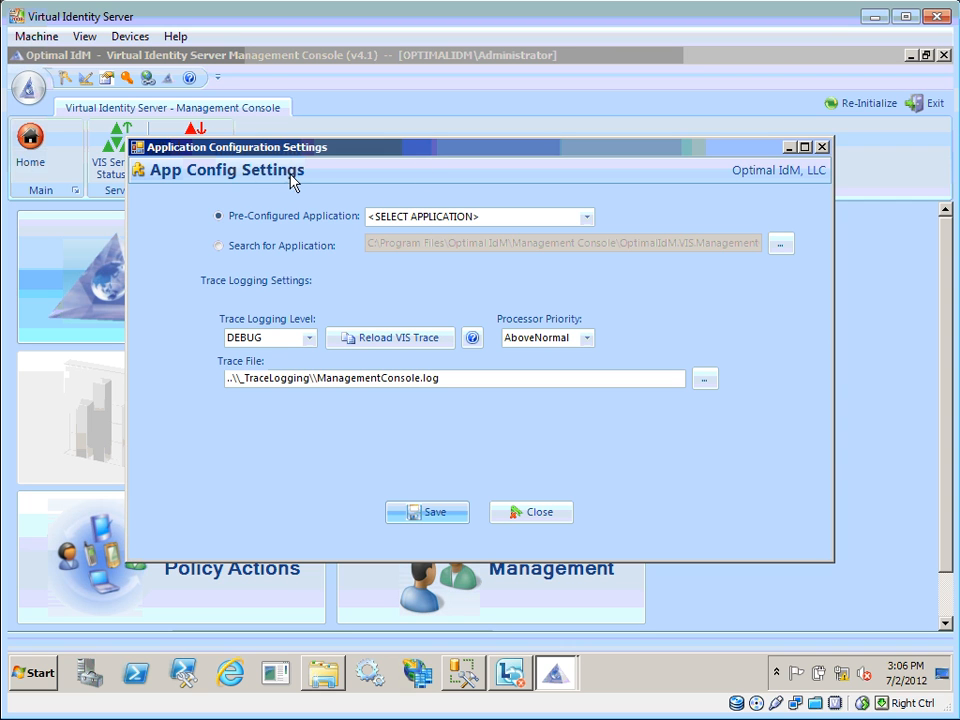
click(546, 511)
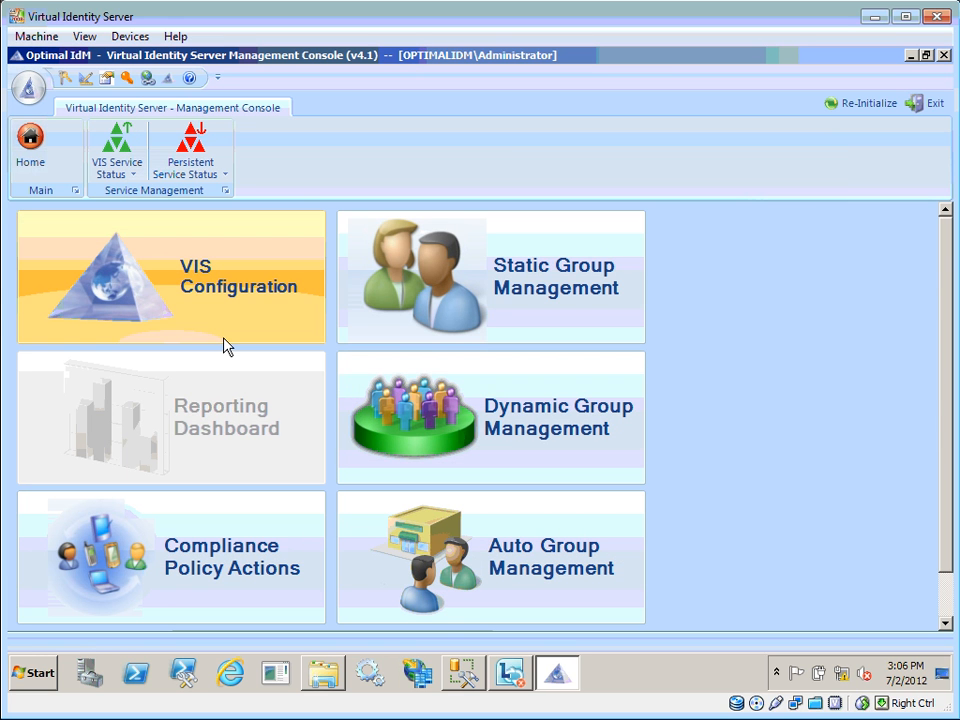
View the VIS trace file from the VIS service options, check the entries at its end, and close the editor
click(120, 155)
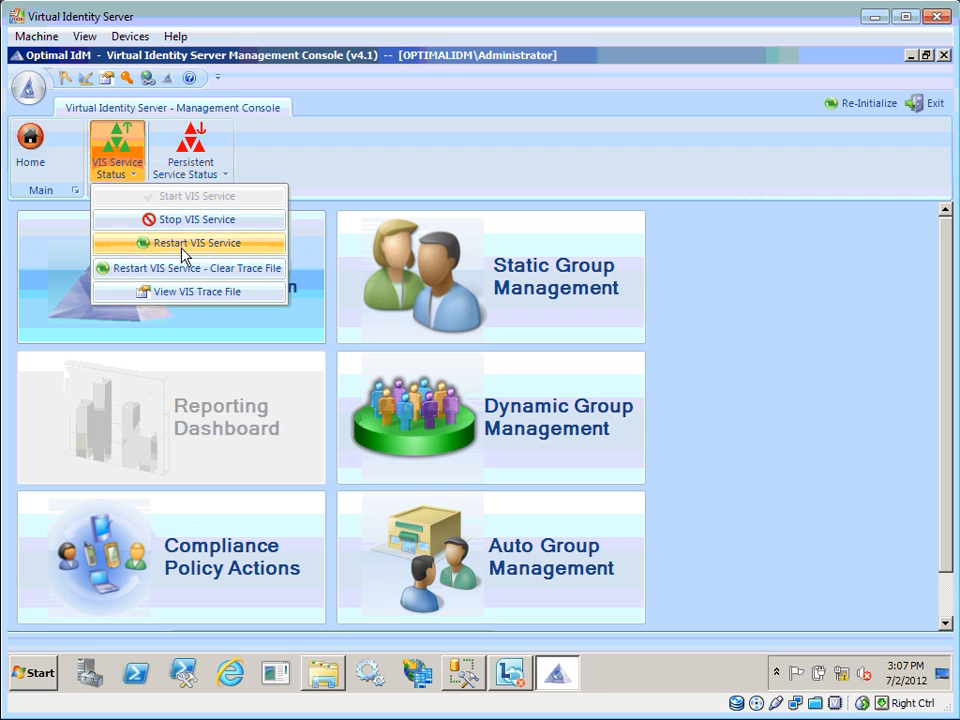
click(207, 295)
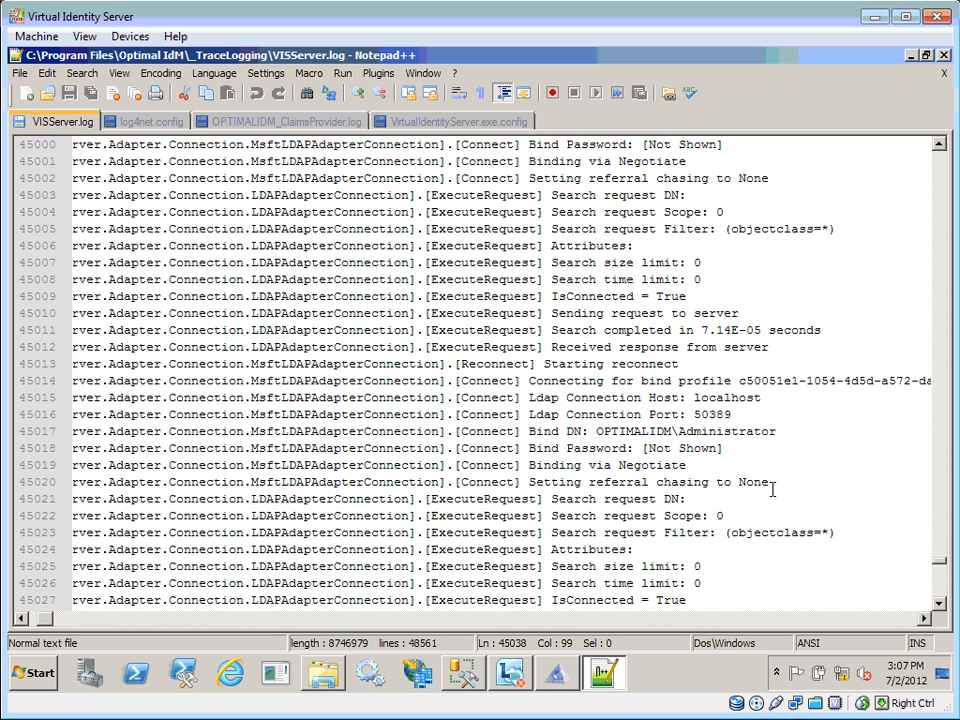
drag(941, 561, 944, 603)
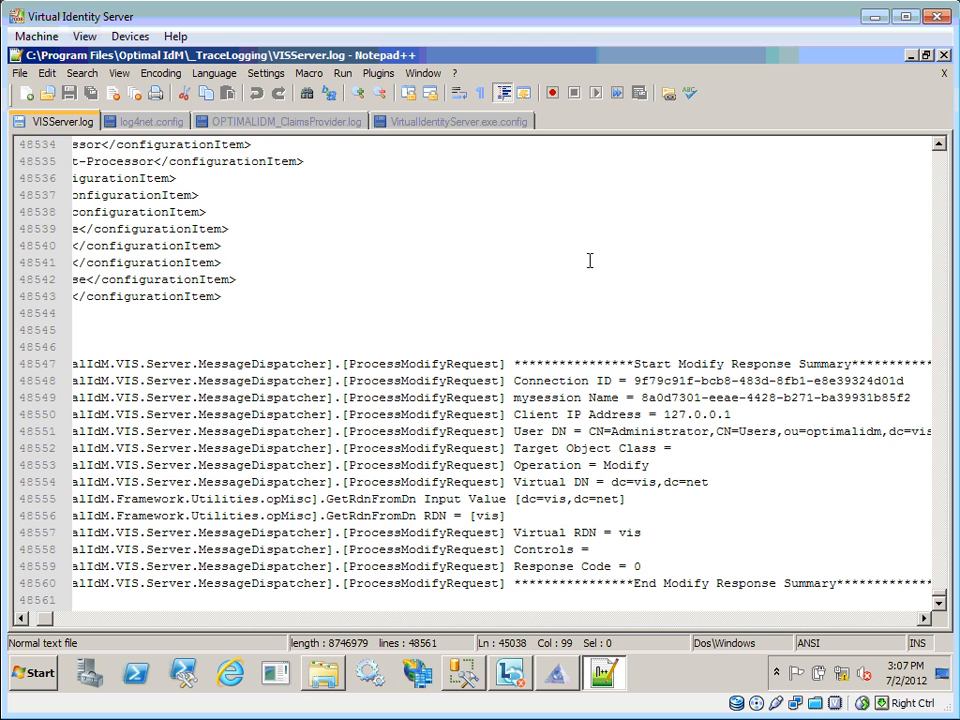
click(944, 56)
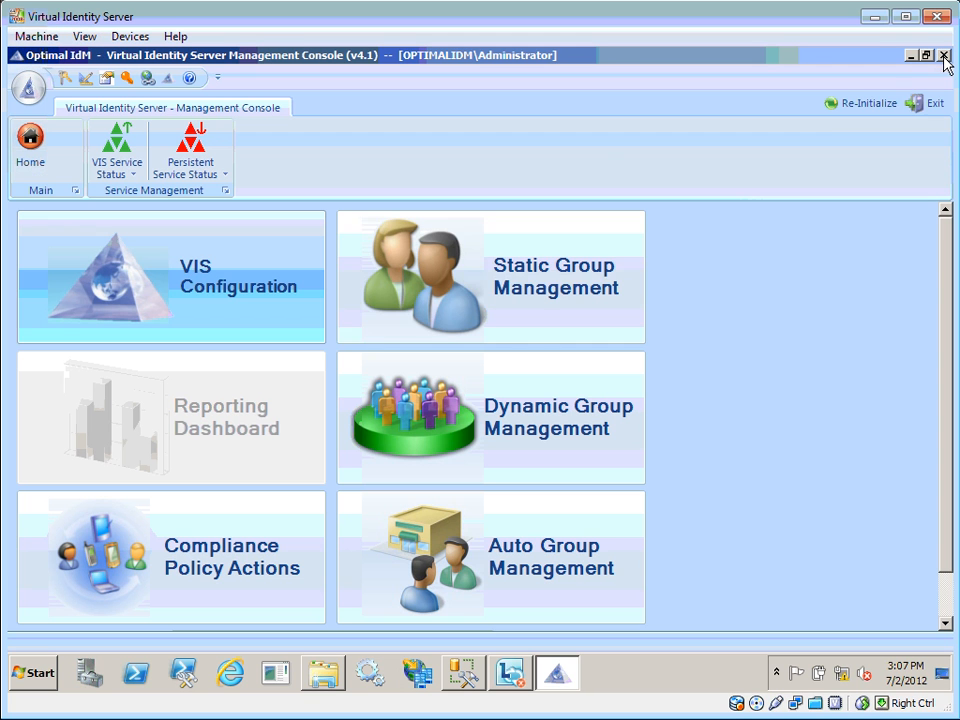